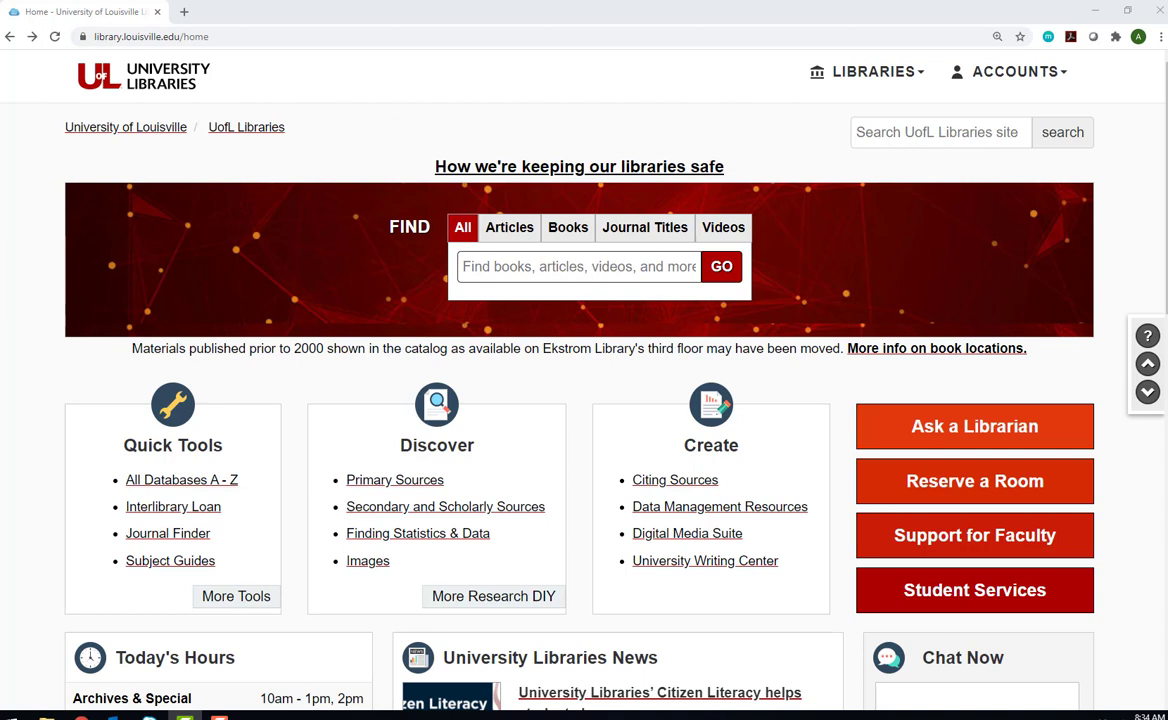
# Step: Log in for off-campus access through Accounts > Off-Campus Login with the ULink credentials
pyautogui.click(1028, 74)
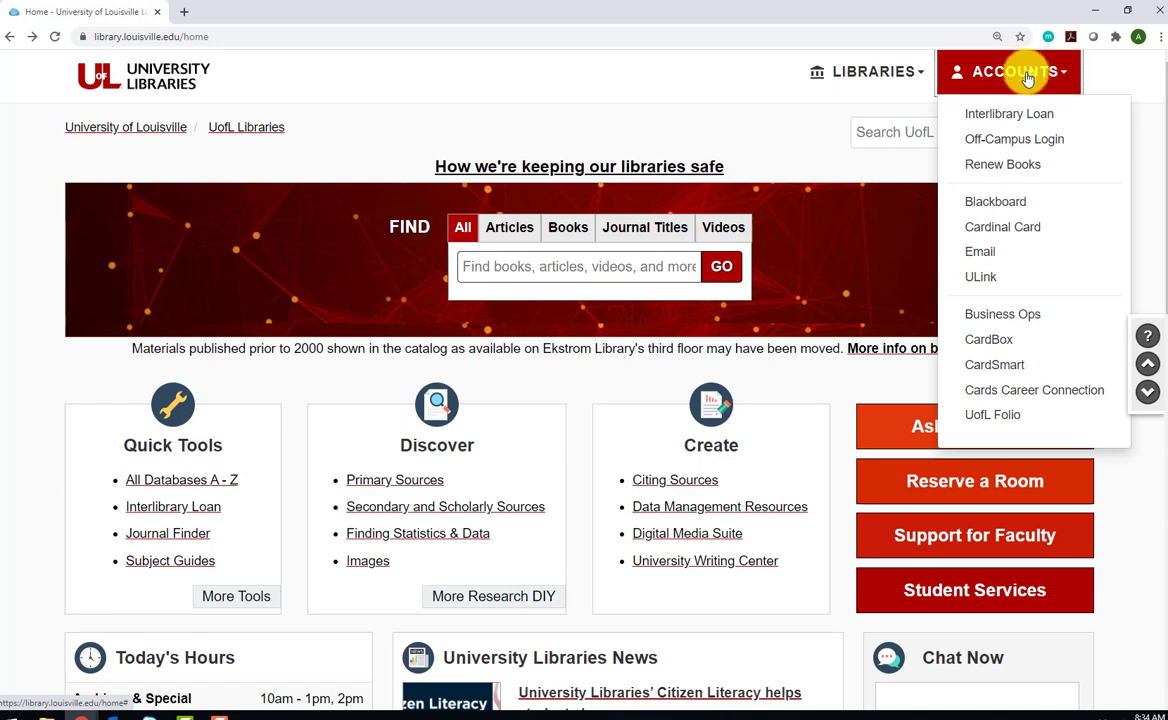
pyautogui.click(1026, 142)
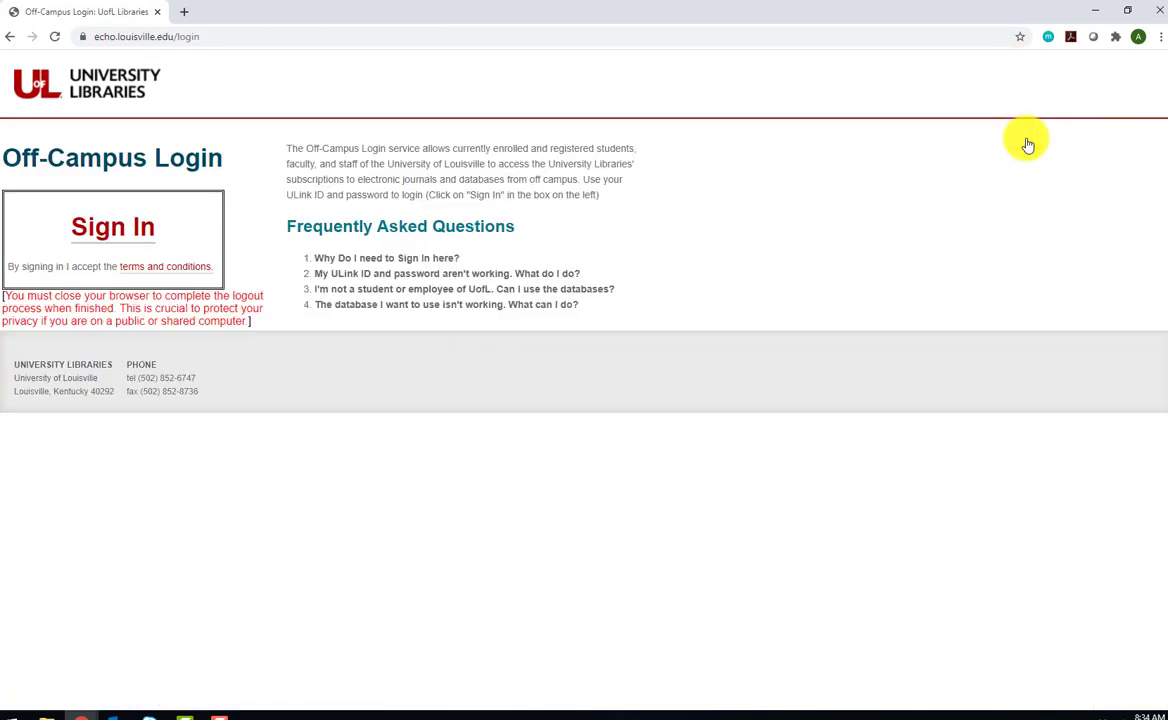
pyautogui.click(140, 232)
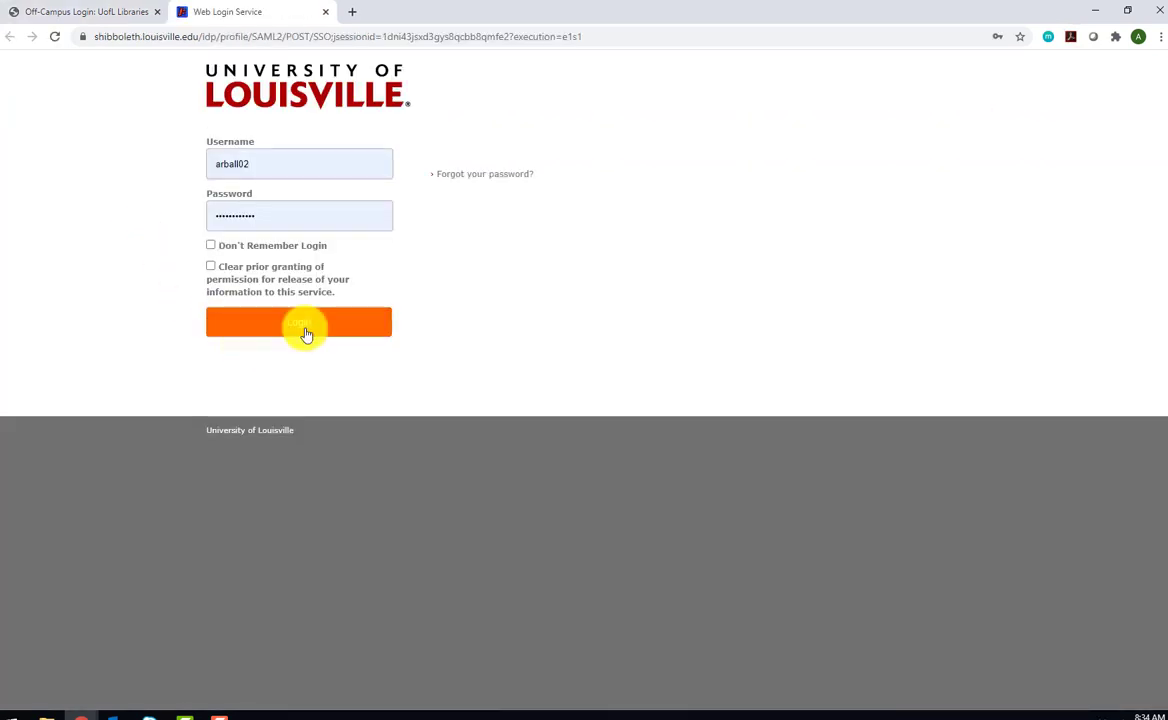
pyautogui.click(308, 328)
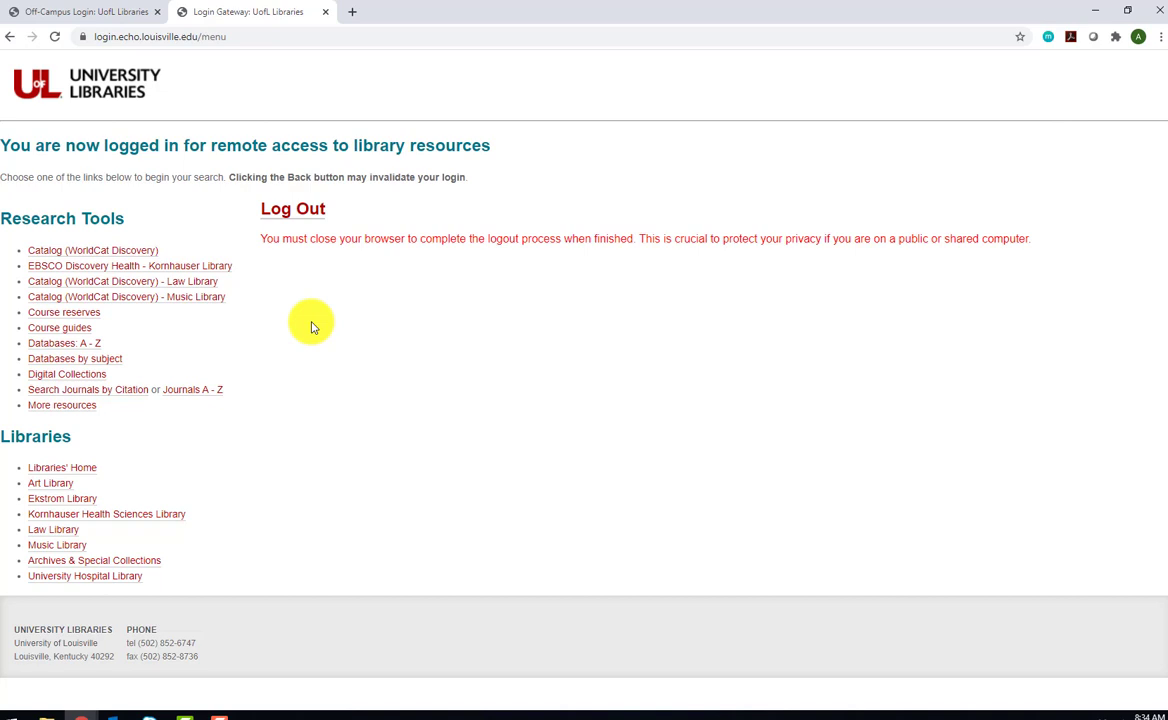
# Step: Return to the library home page and browse the More Research DIY tutorials page
pyautogui.click(113, 88)
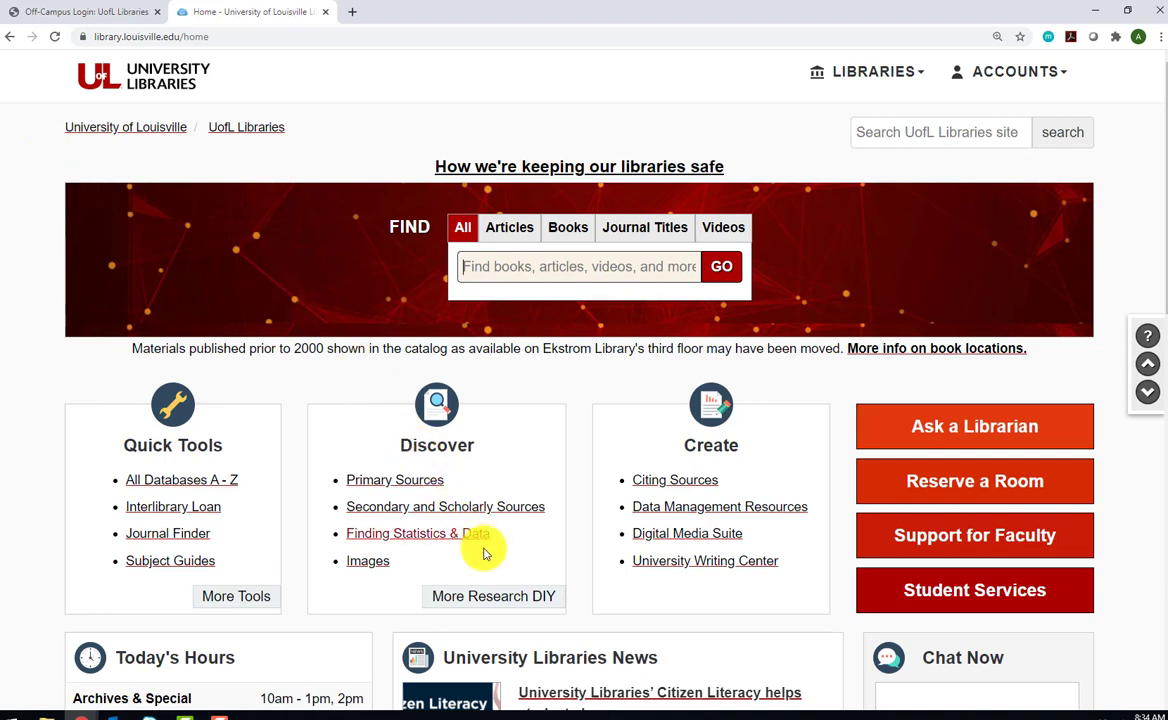
pyautogui.click(517, 603)
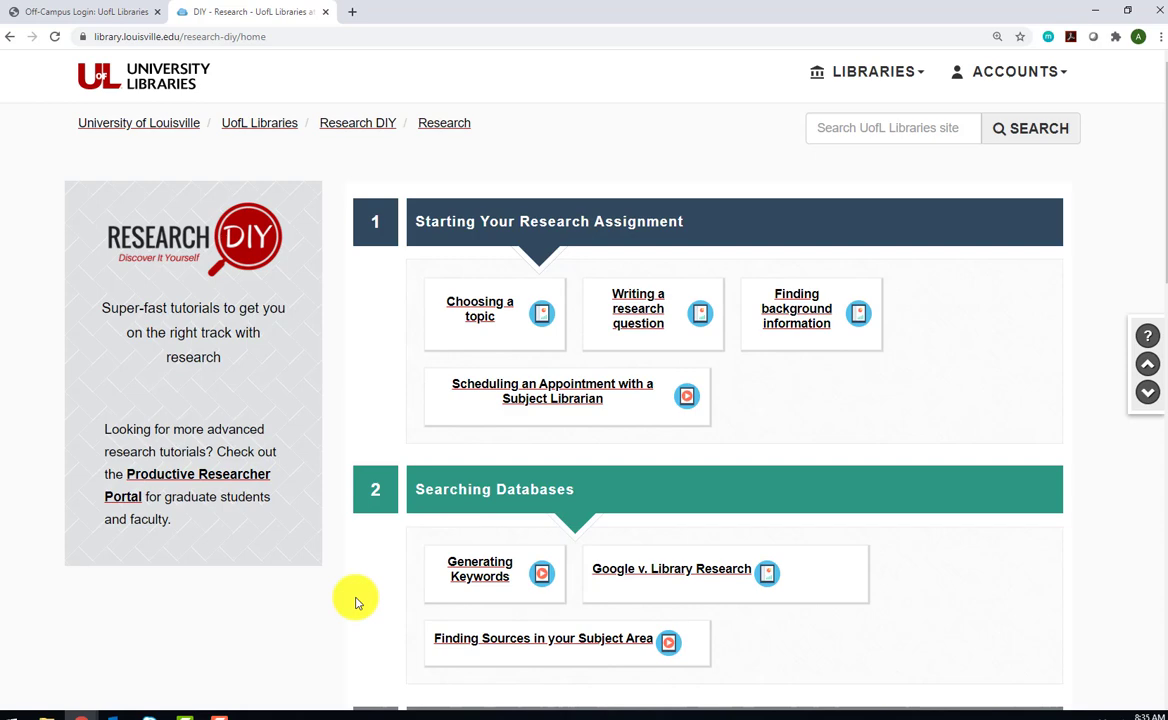
pyautogui.scroll(-5, 356, 602)
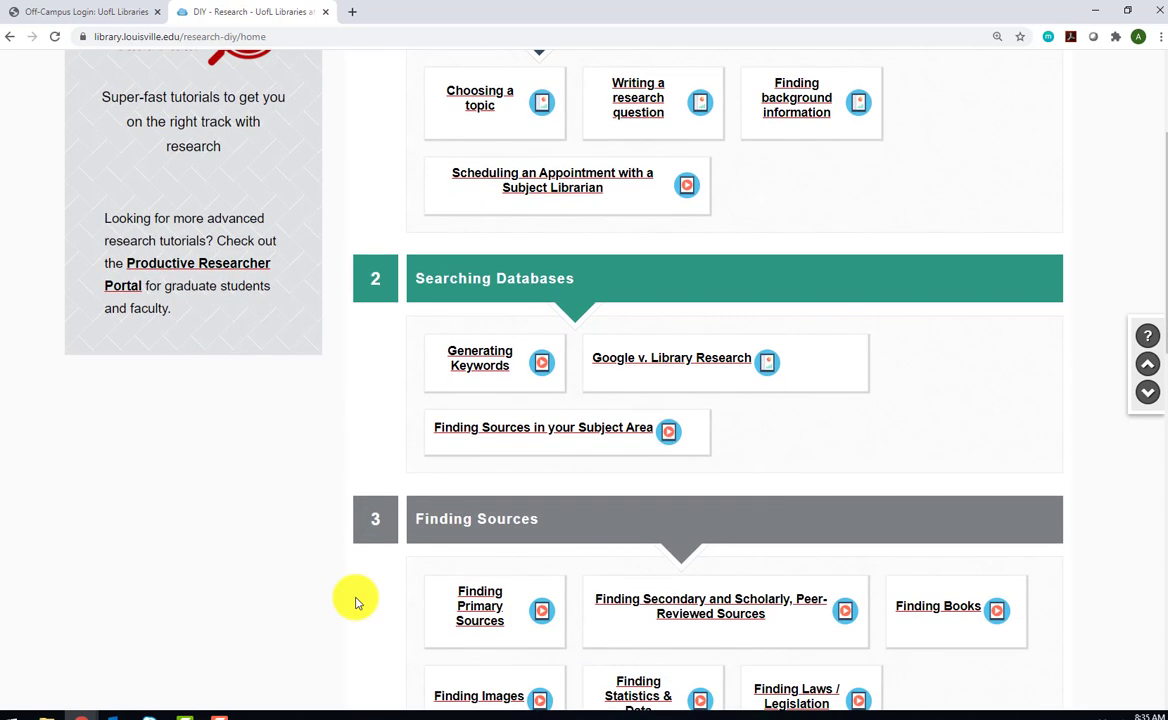
pyautogui.scroll(-6, 356, 602)
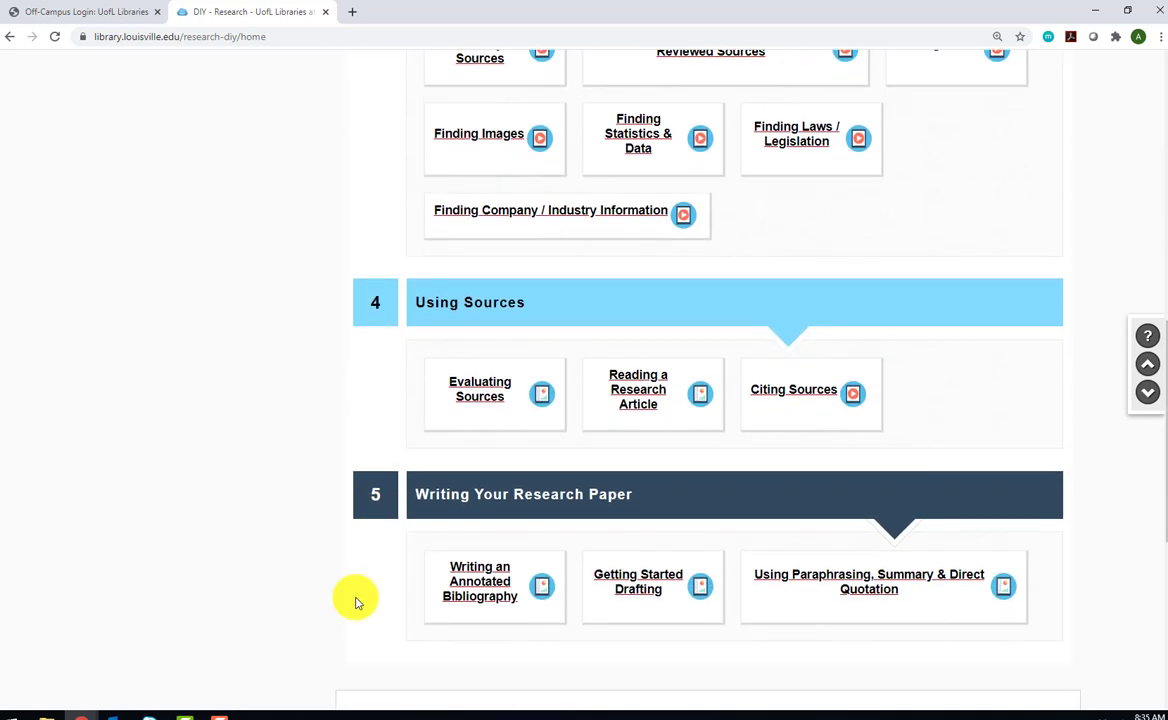
pyautogui.scroll(15, 356, 602)
pyautogui.click(163, 78)
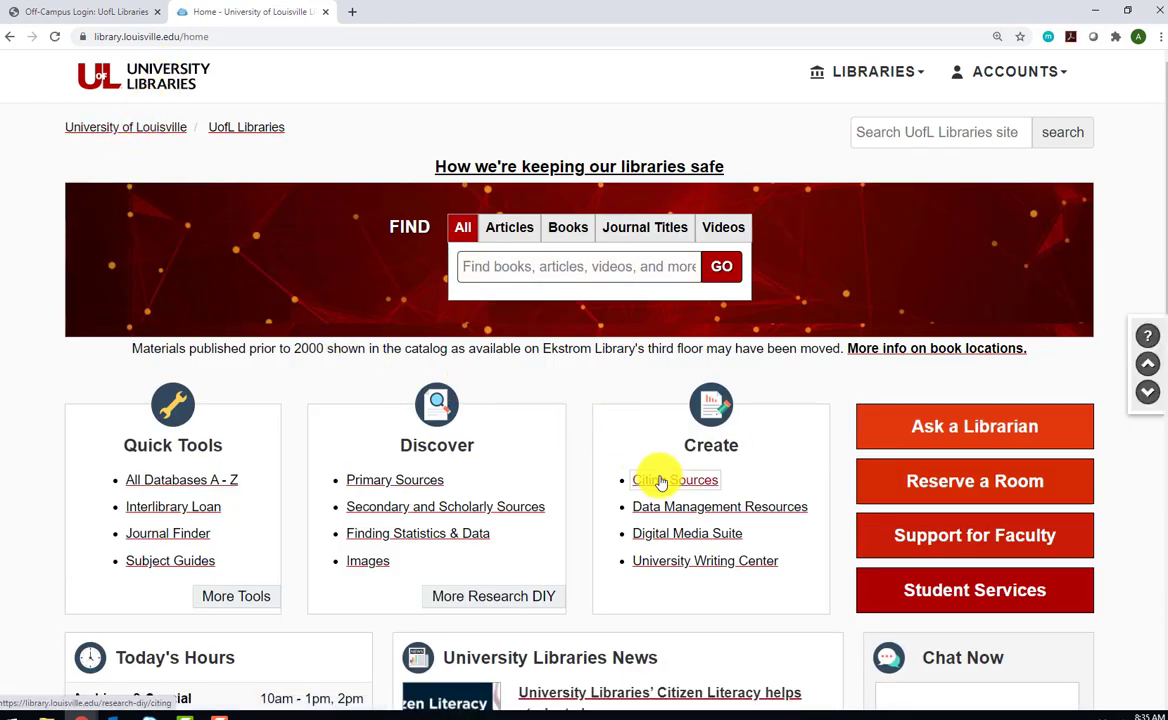
pyautogui.click(660, 481)
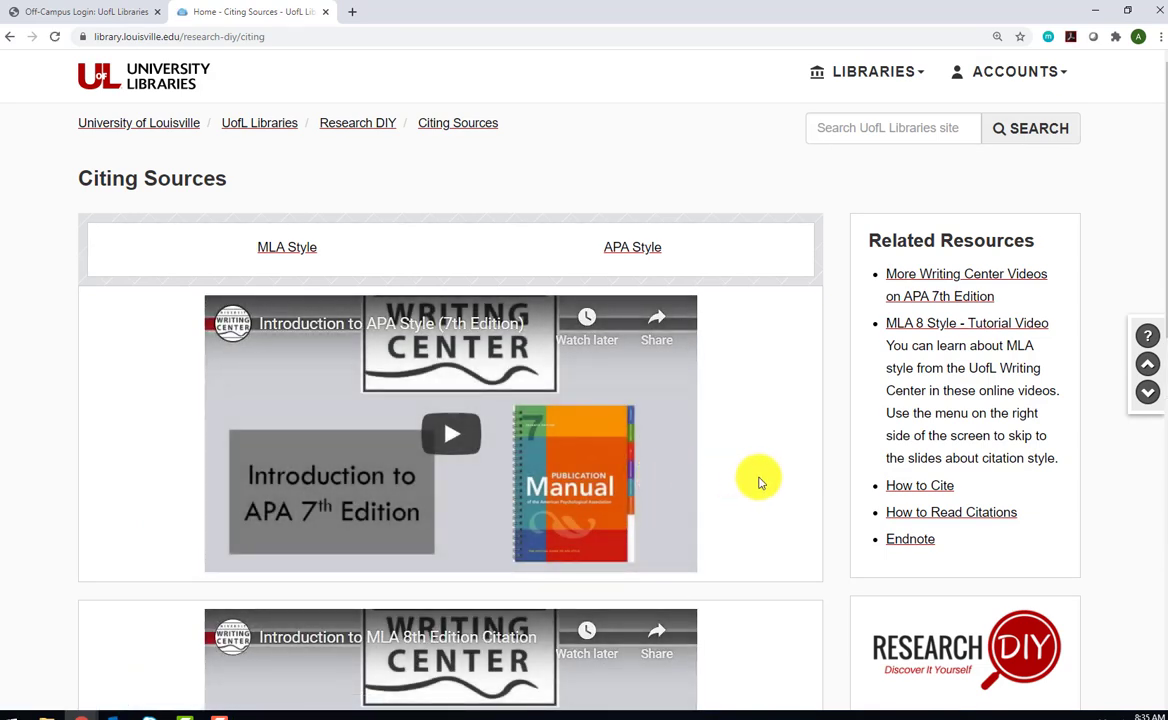
pyautogui.click(186, 84)
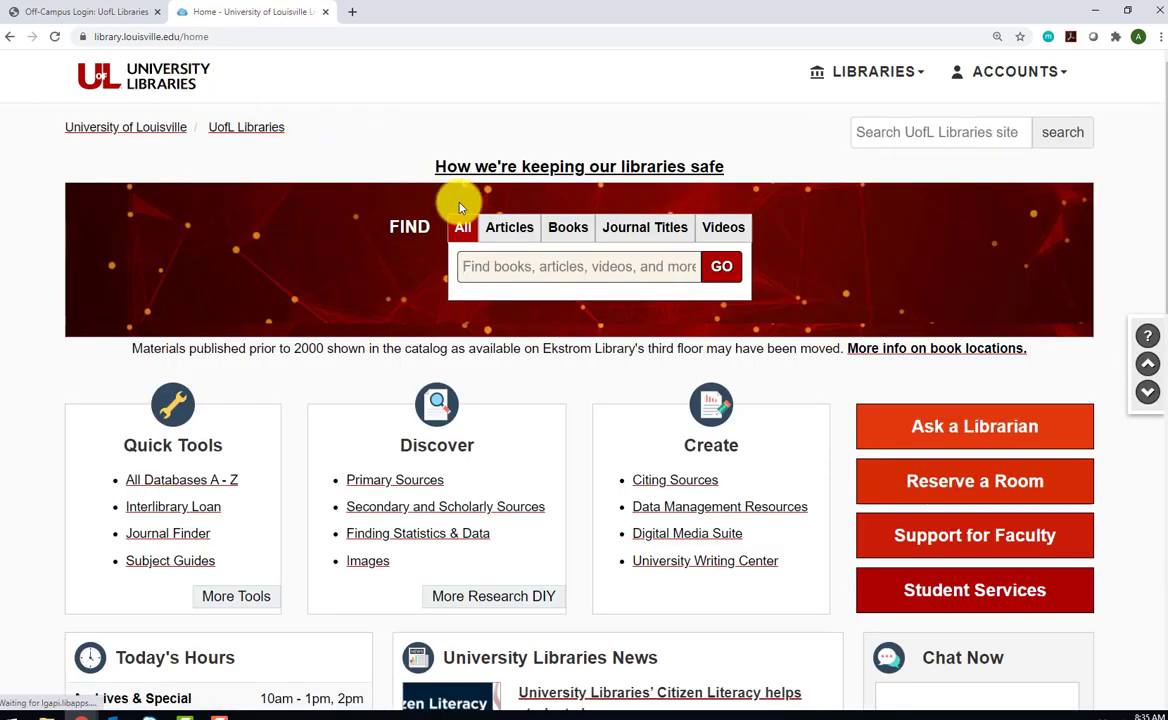
pyautogui.click(933, 435)
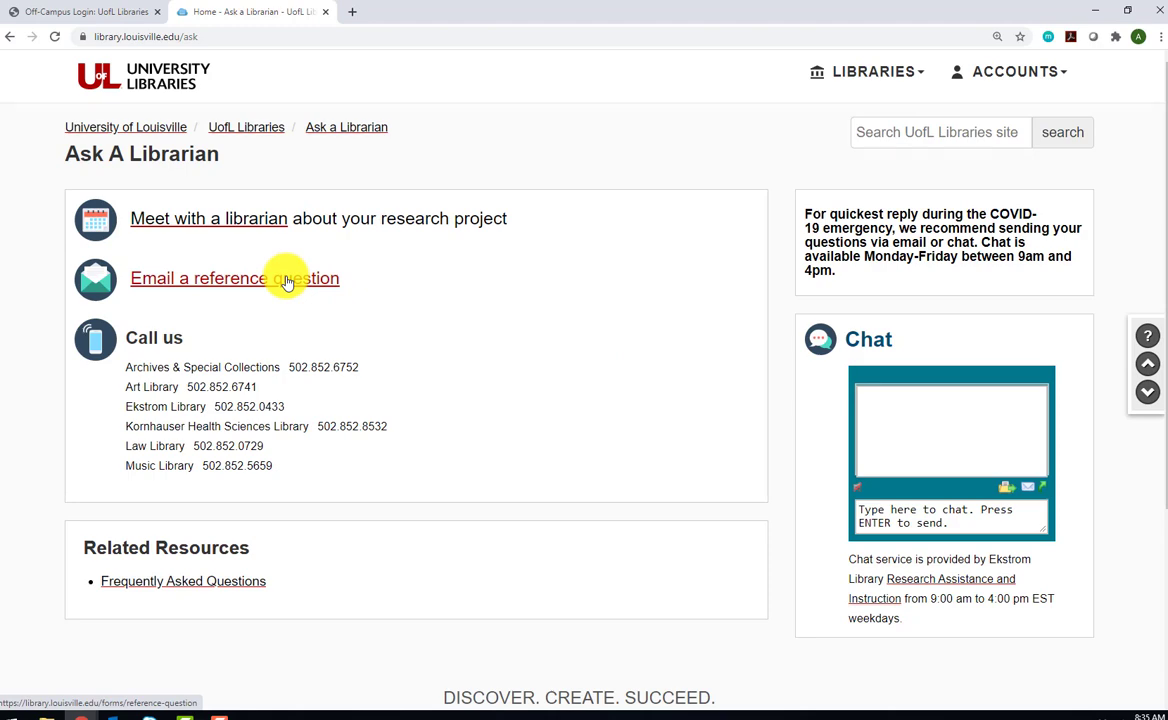
pyautogui.click(236, 217)
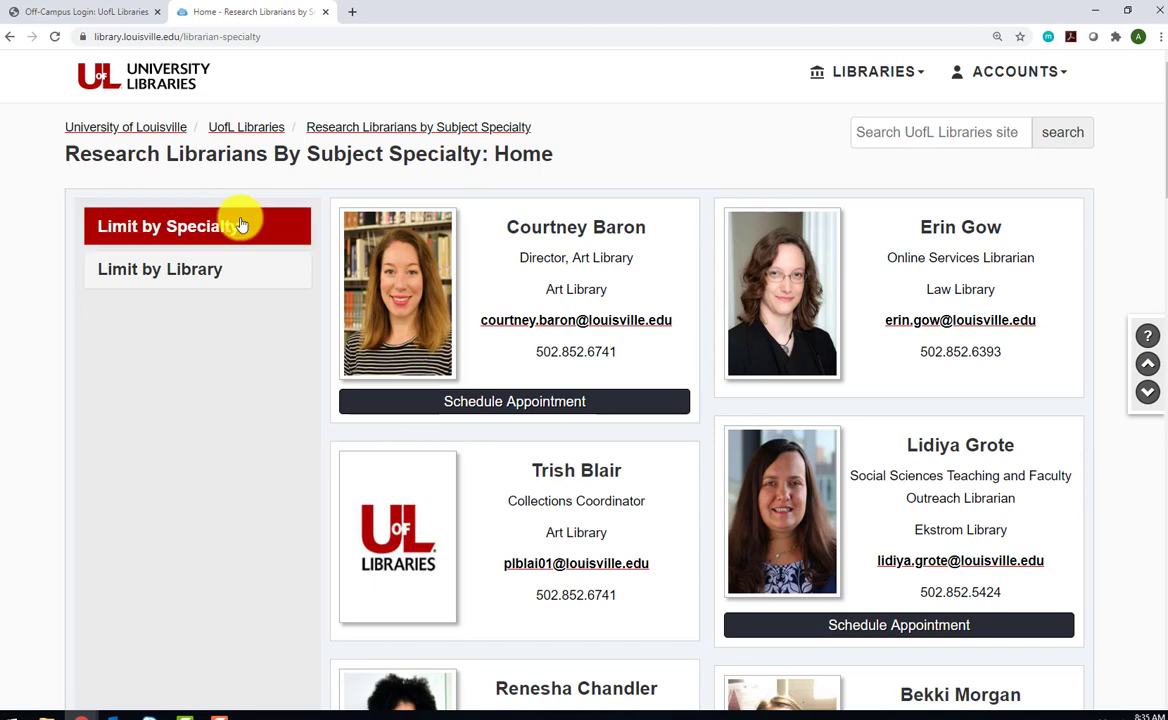
pyautogui.click(174, 87)
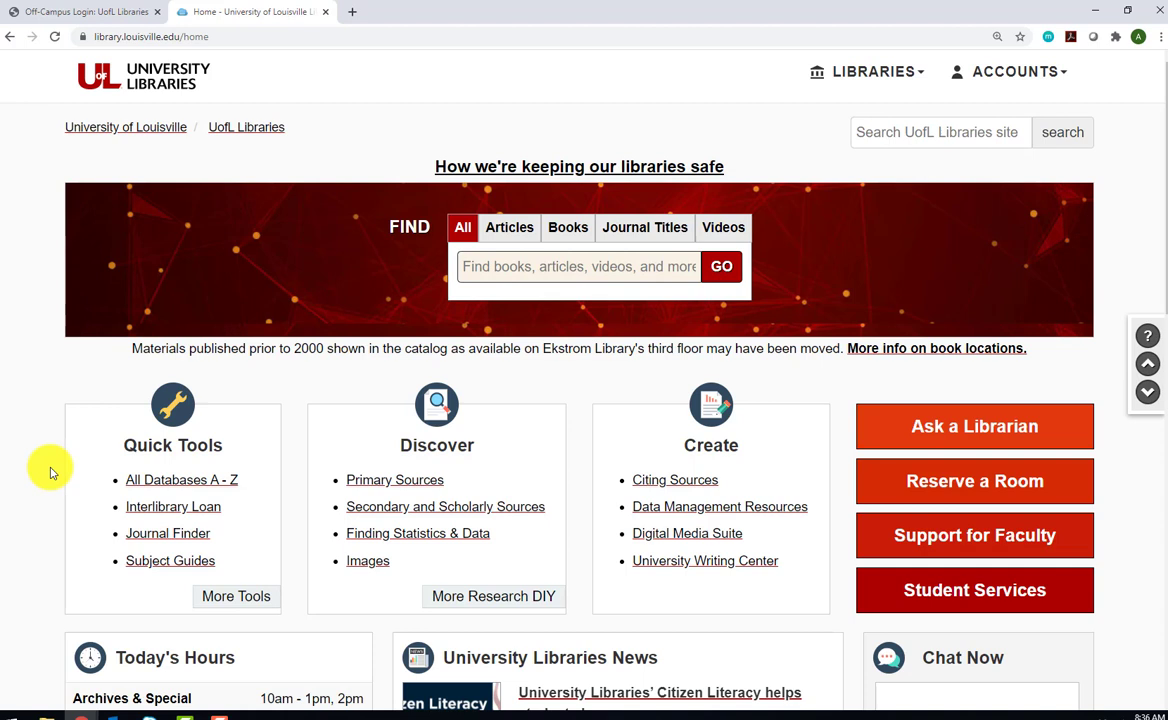
# Step: Go from Subject Guides to the Business guide, then to its full A-Z business database list
pyautogui.click(171, 562)
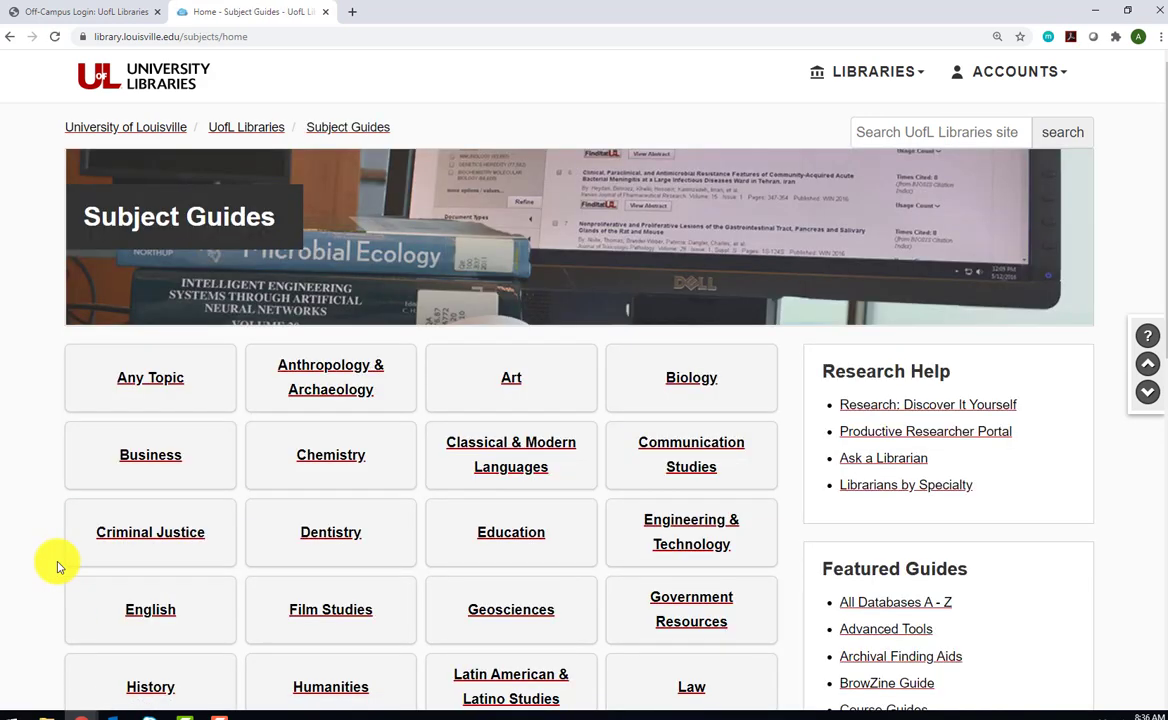
pyautogui.click(115, 456)
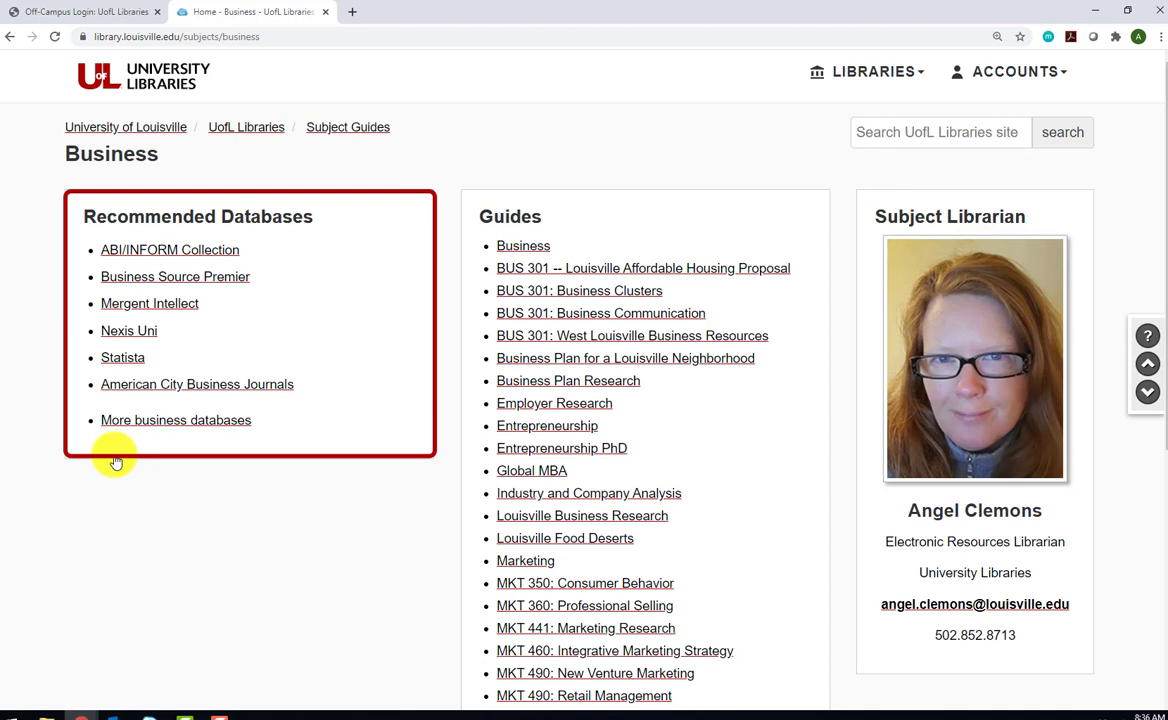
pyautogui.click(115, 419)
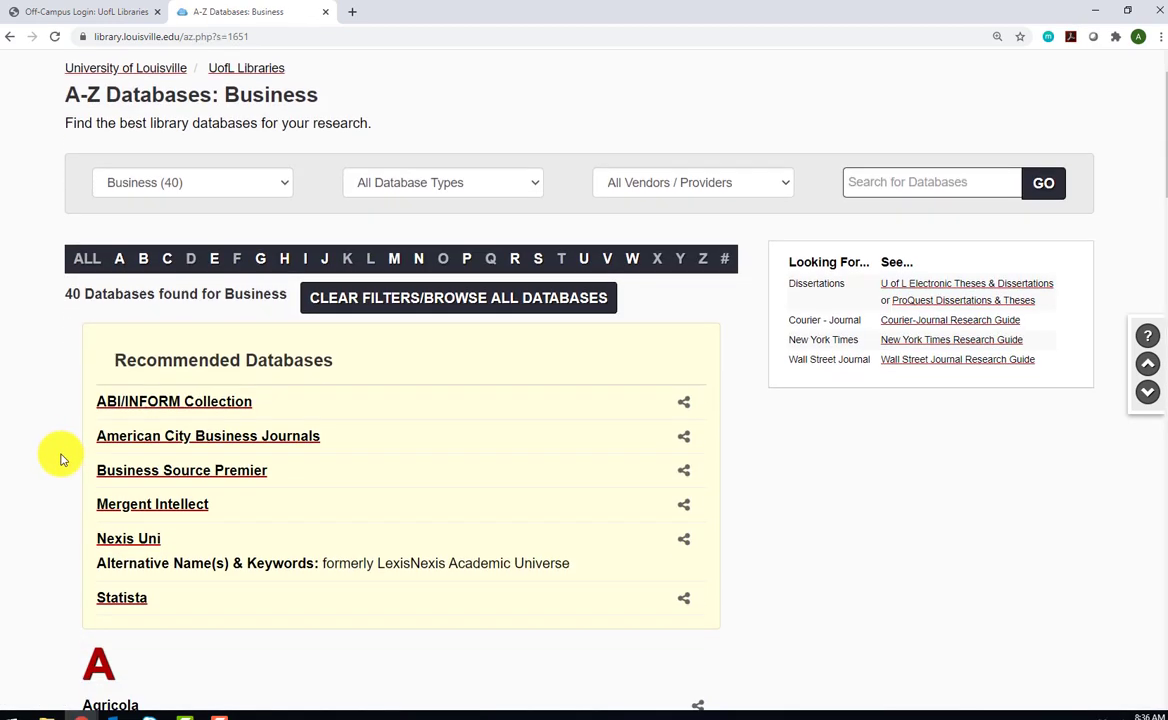
pyautogui.scroll(-3, 60, 459)
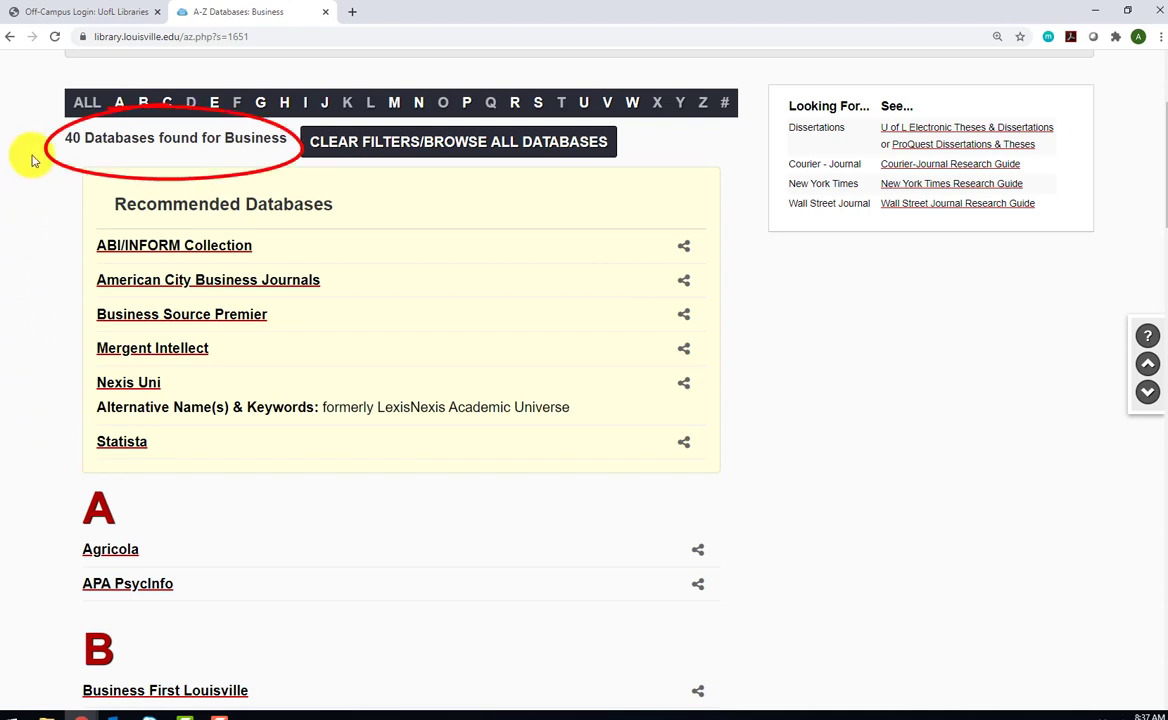
# Step: Return to the Business guide and browse its Databases page grouped by category
pyautogui.click(10, 37)
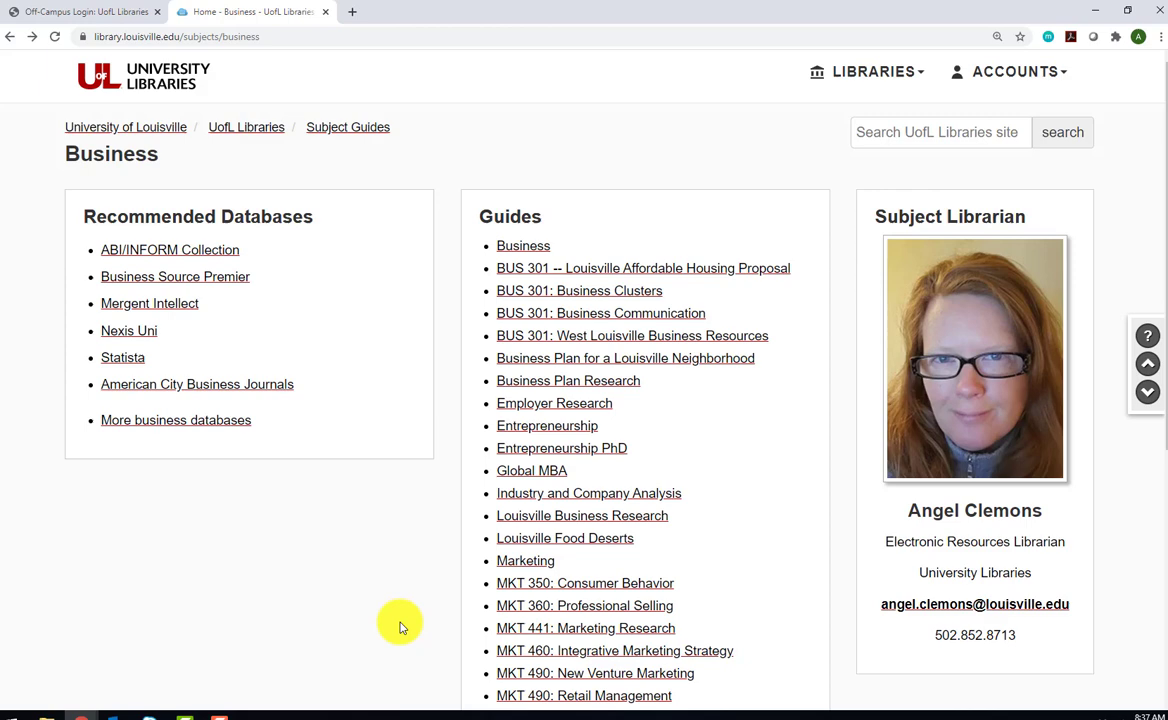
pyautogui.scroll(-2, 399, 627)
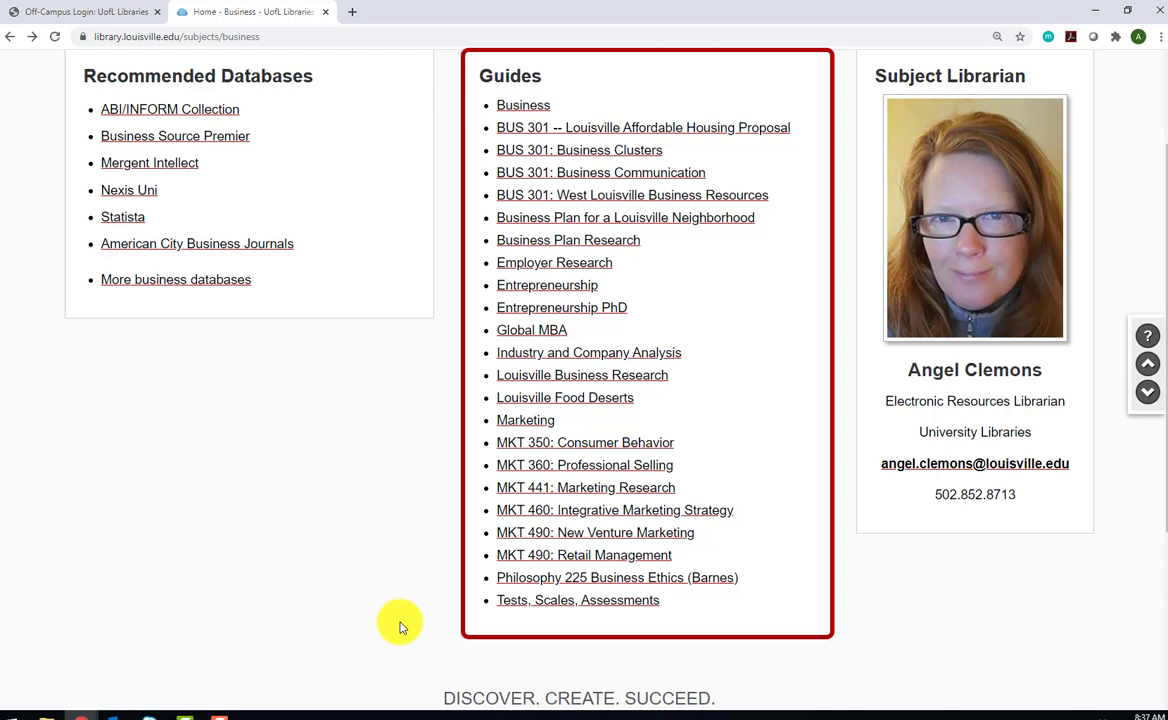
pyautogui.click(517, 108)
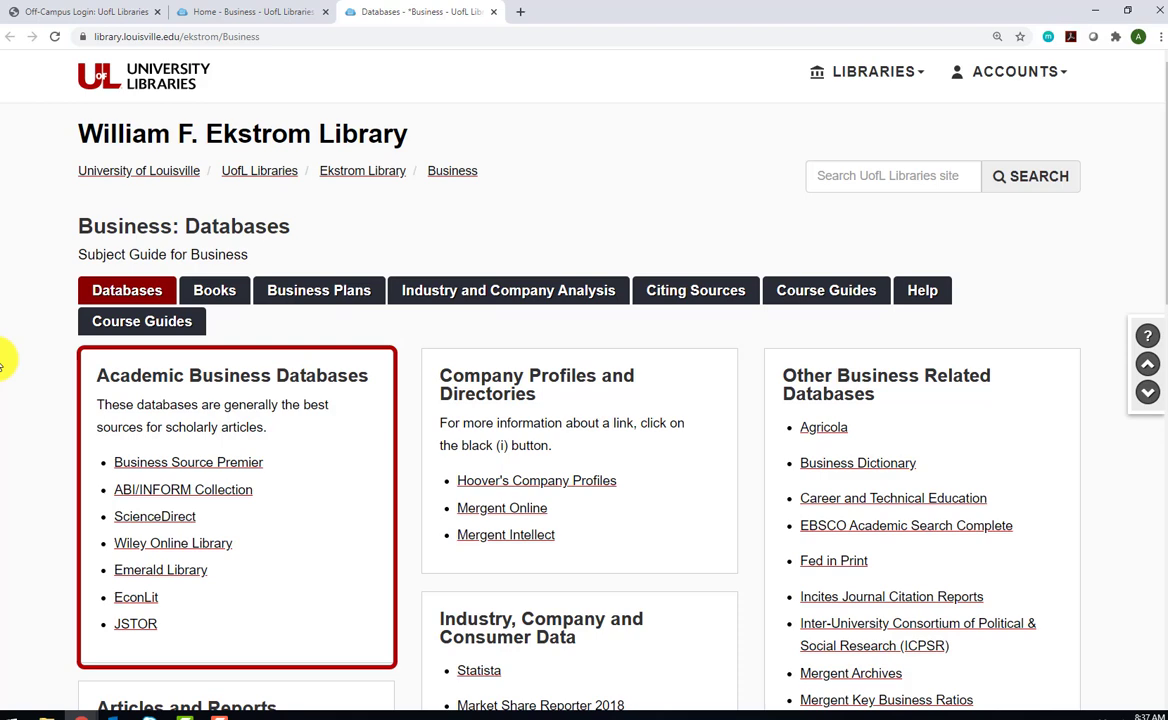
pyautogui.scroll(-5, 2, 365)
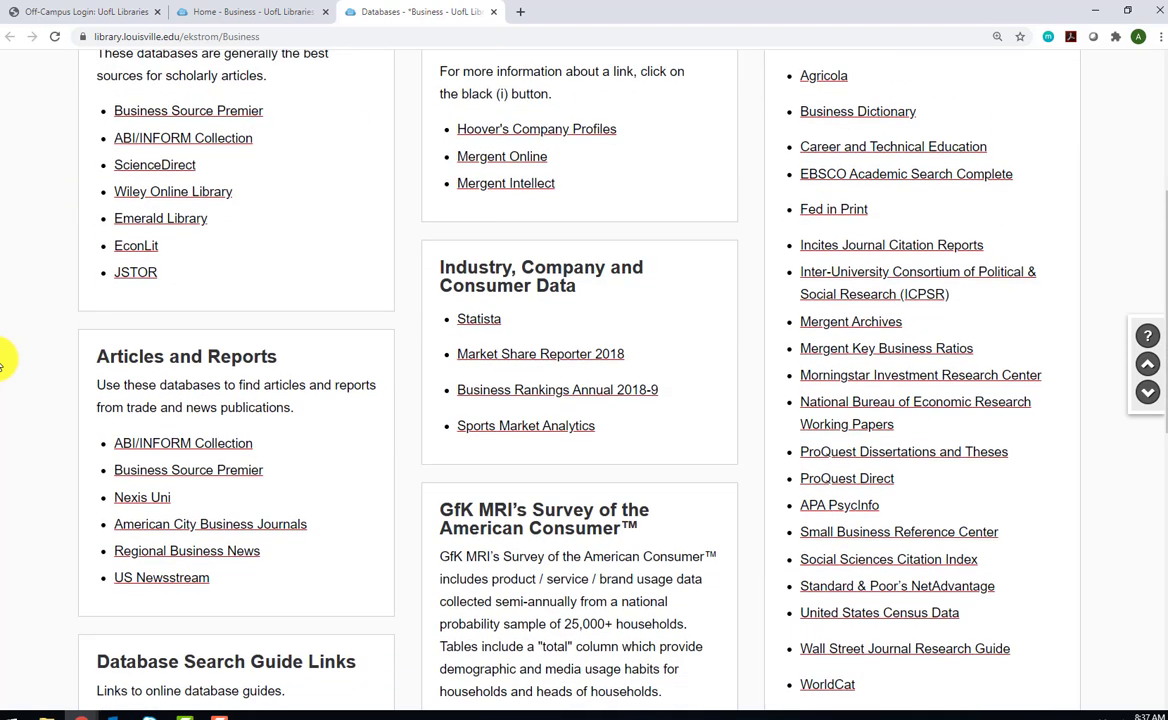
pyautogui.scroll(-1, 2, 365)
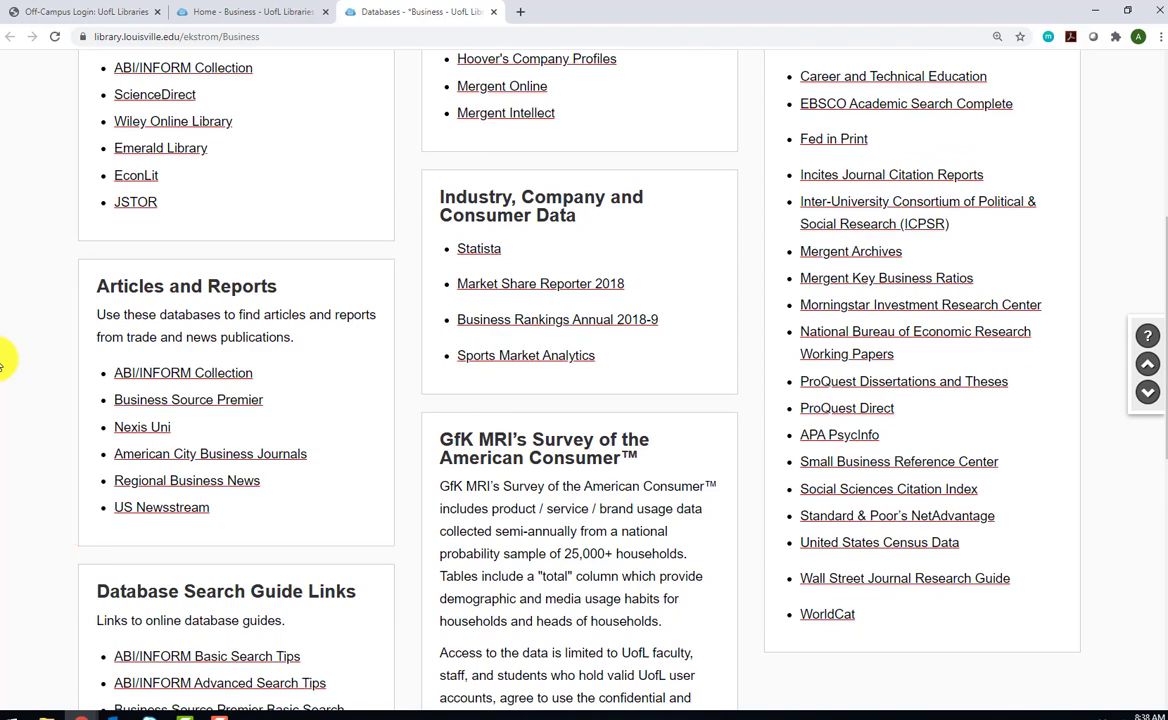
pyautogui.scroll(-5, 2, 365)
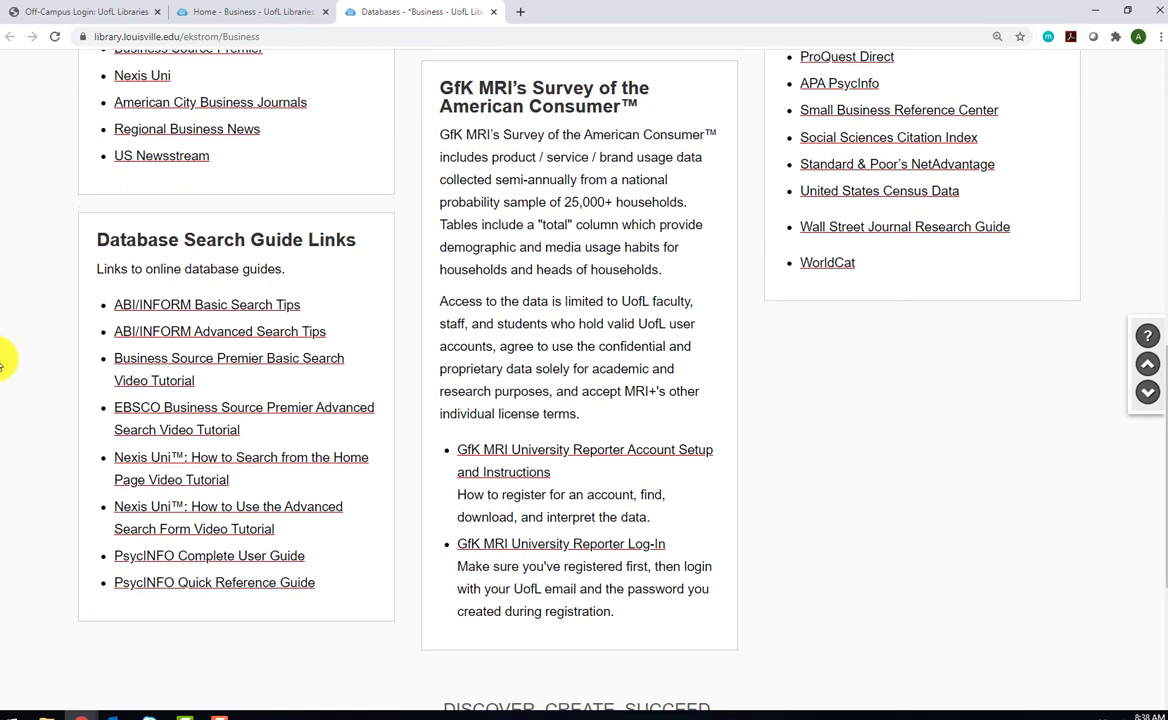
pyautogui.scroll(7, 2, 365)
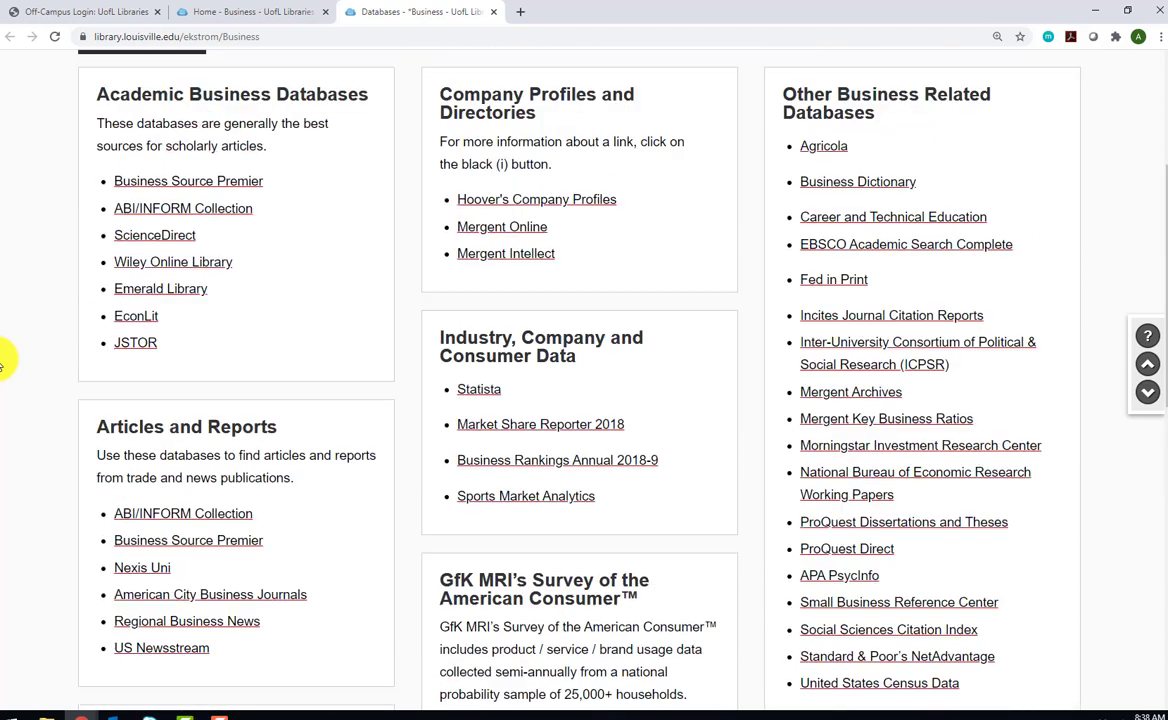
pyautogui.scroll(1, 2, 365)
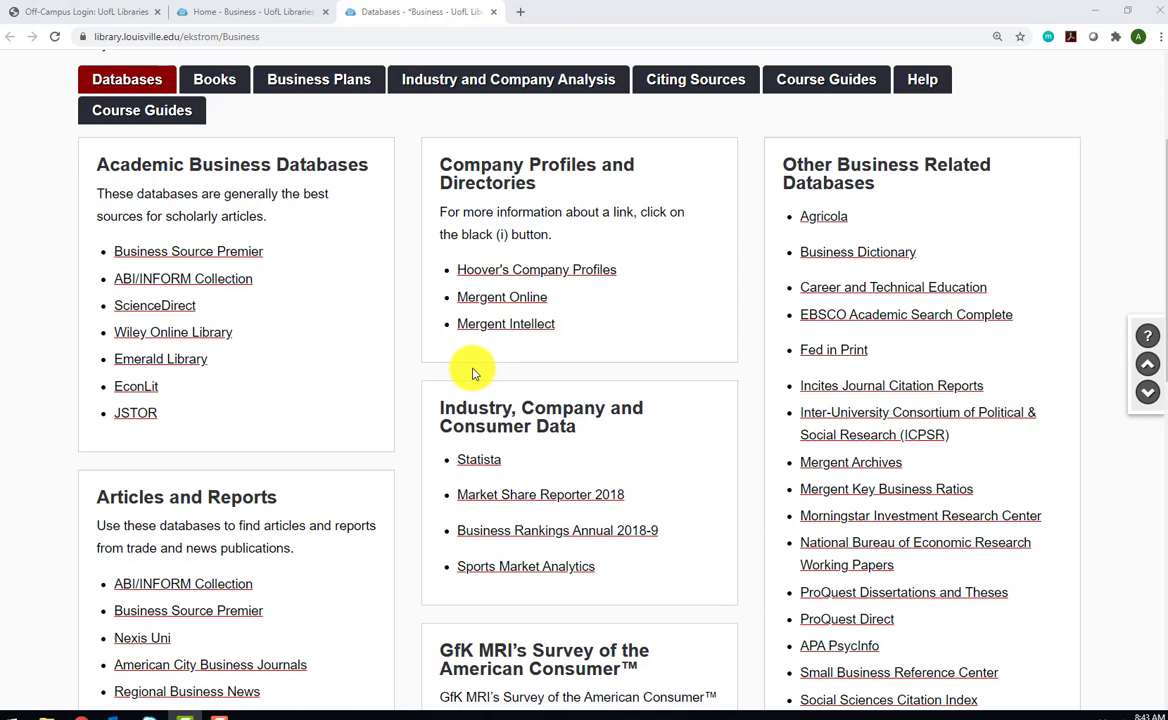
# Step: Open Business Source Premier and enter 'small business' and 'sustainability' as the two search terms
pyautogui.click(235, 254)
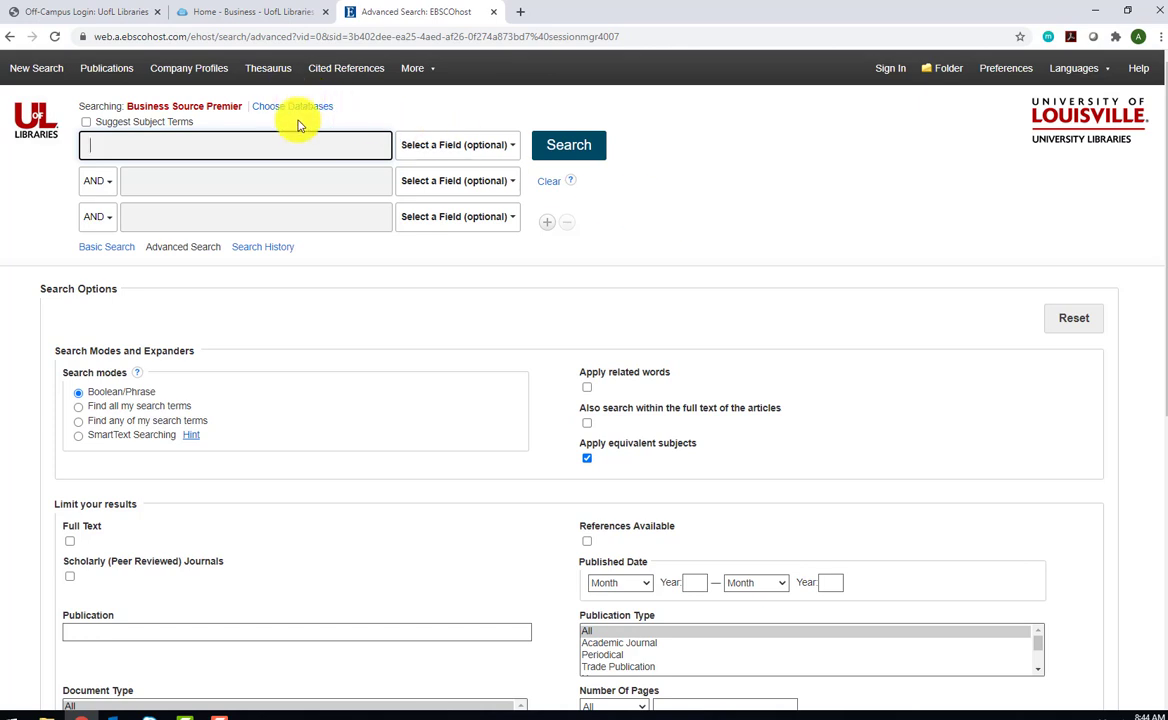
pyautogui.write('small business')
pyautogui.click(745, 158)
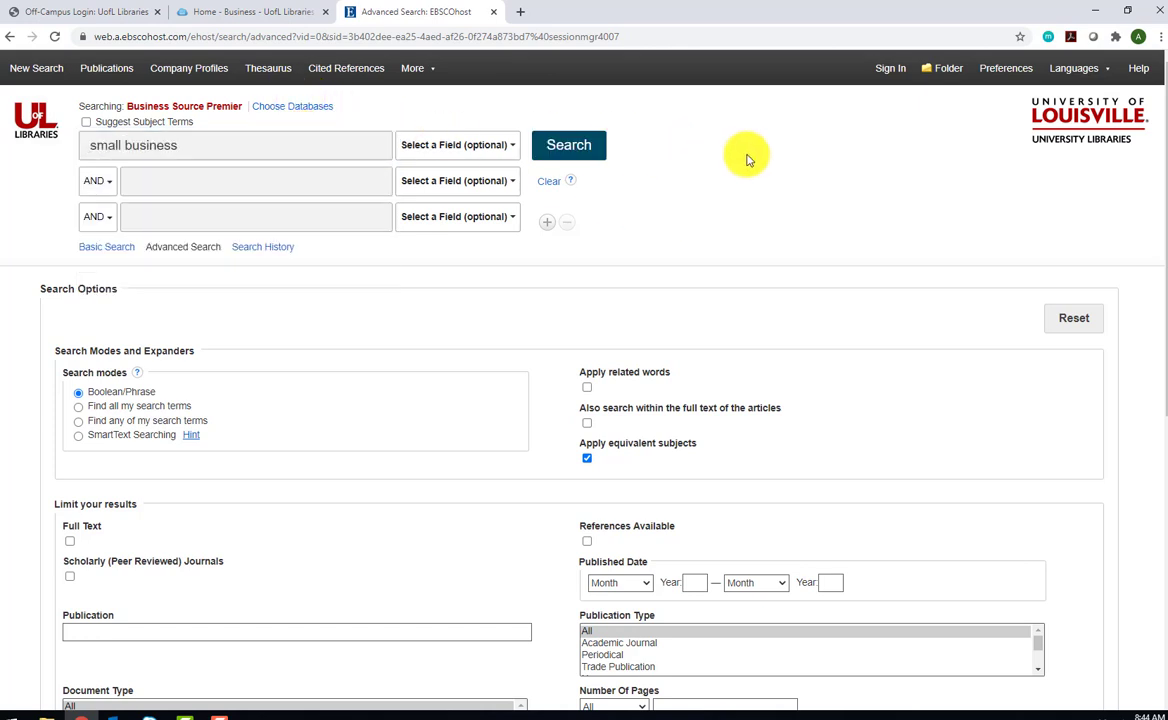
pyautogui.click(289, 181)
pyautogui.write('sustain')
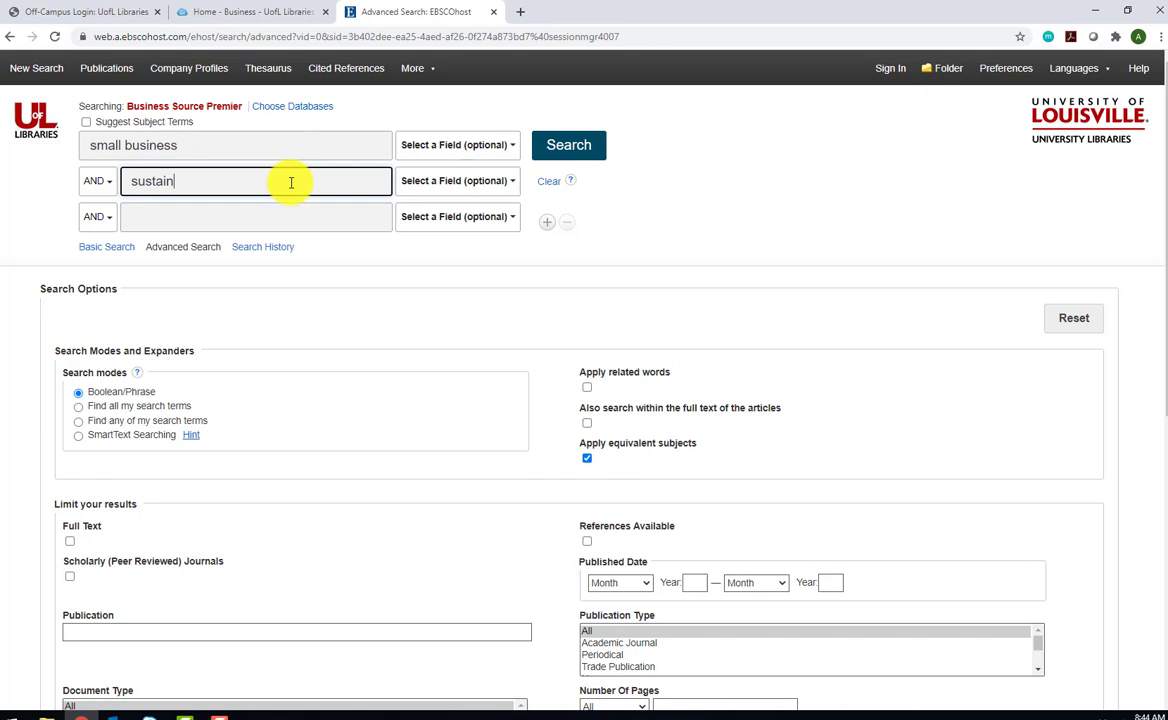
pyautogui.write('ability')
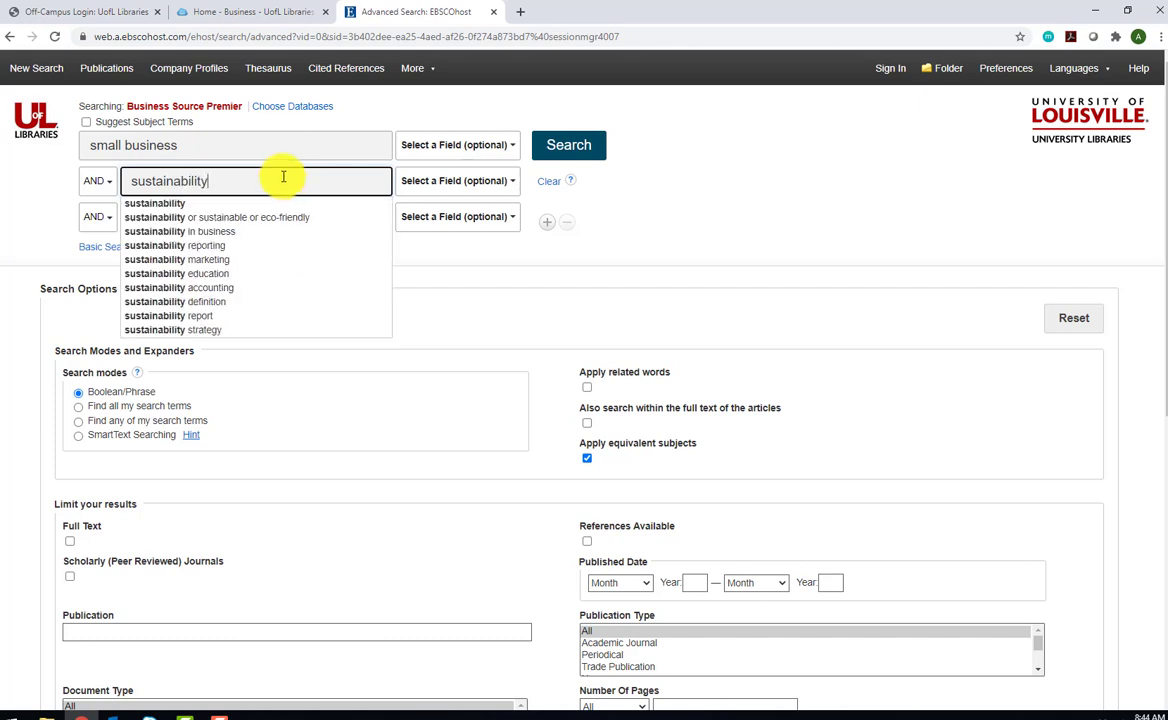
pyautogui.click(774, 209)
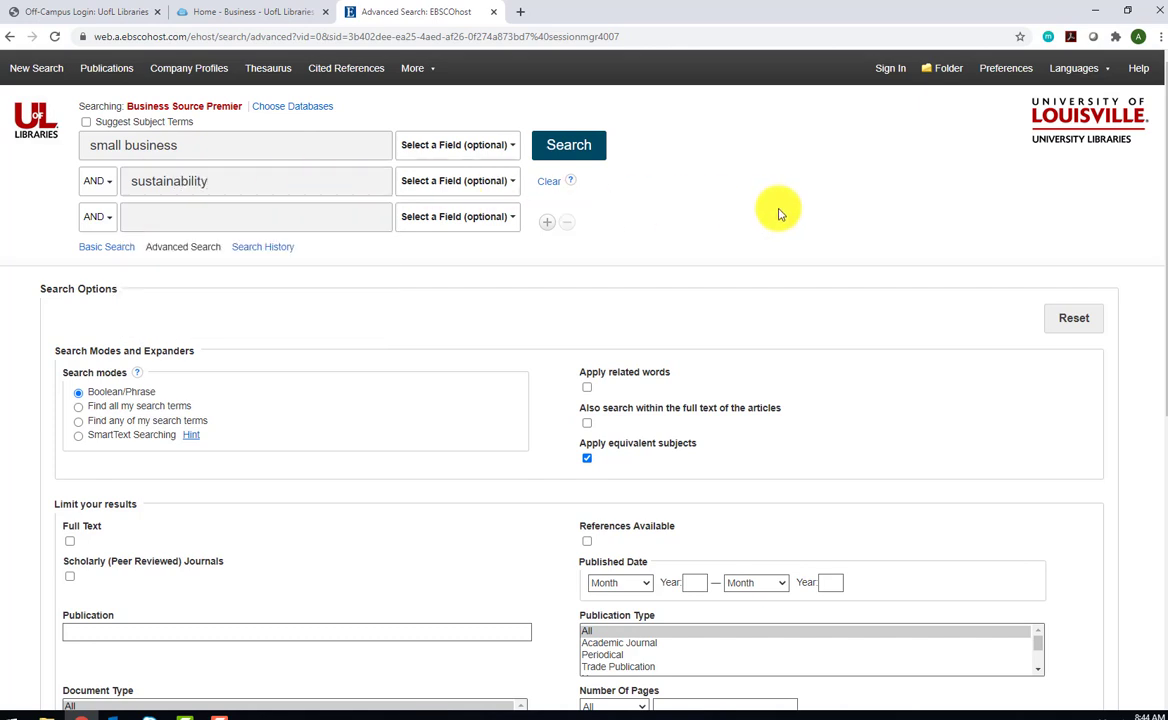
# Step: Set the Published Date limit to 2015–2020 and run the search, returning 568 results
pyautogui.scroll(-2, 795, 255)
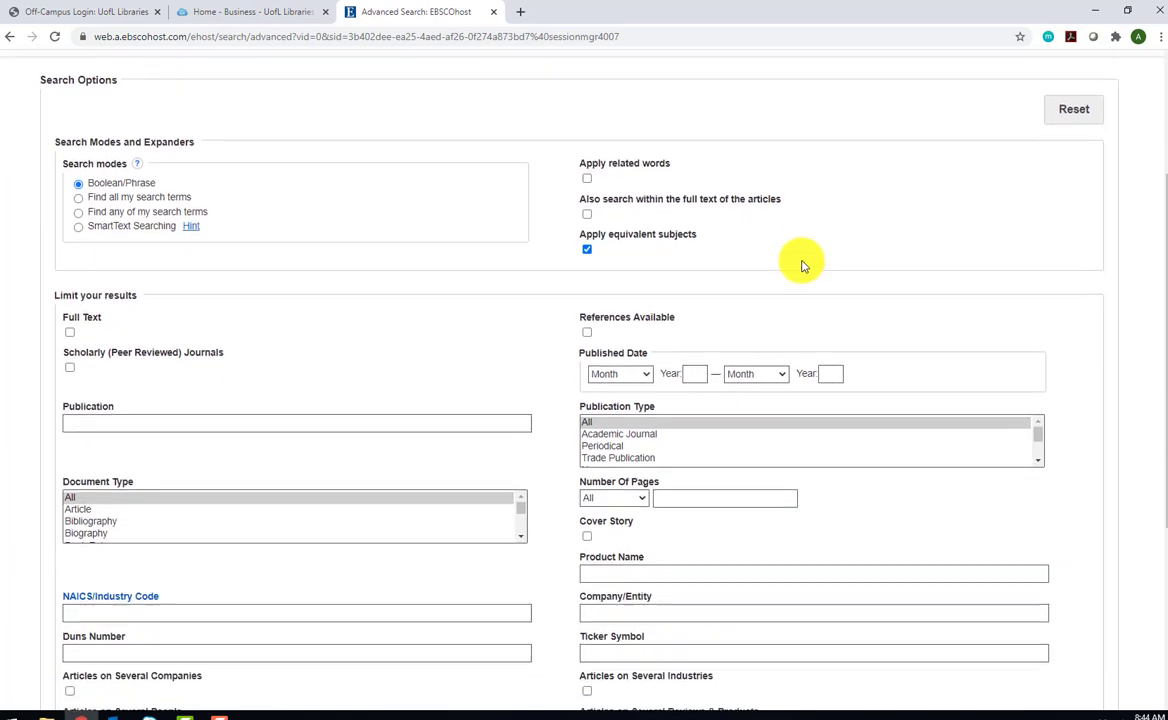
pyautogui.scroll(-1, 862, 275)
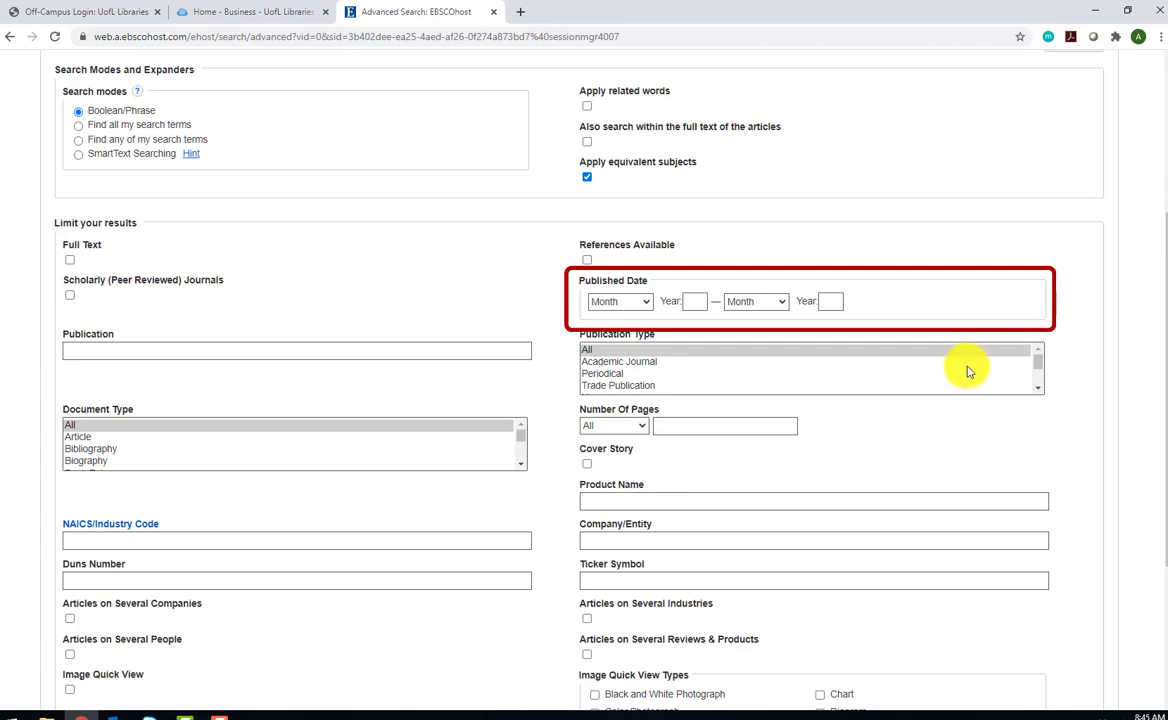
pyautogui.scroll(-2, 968, 372)
pyautogui.scroll(2, 968, 372)
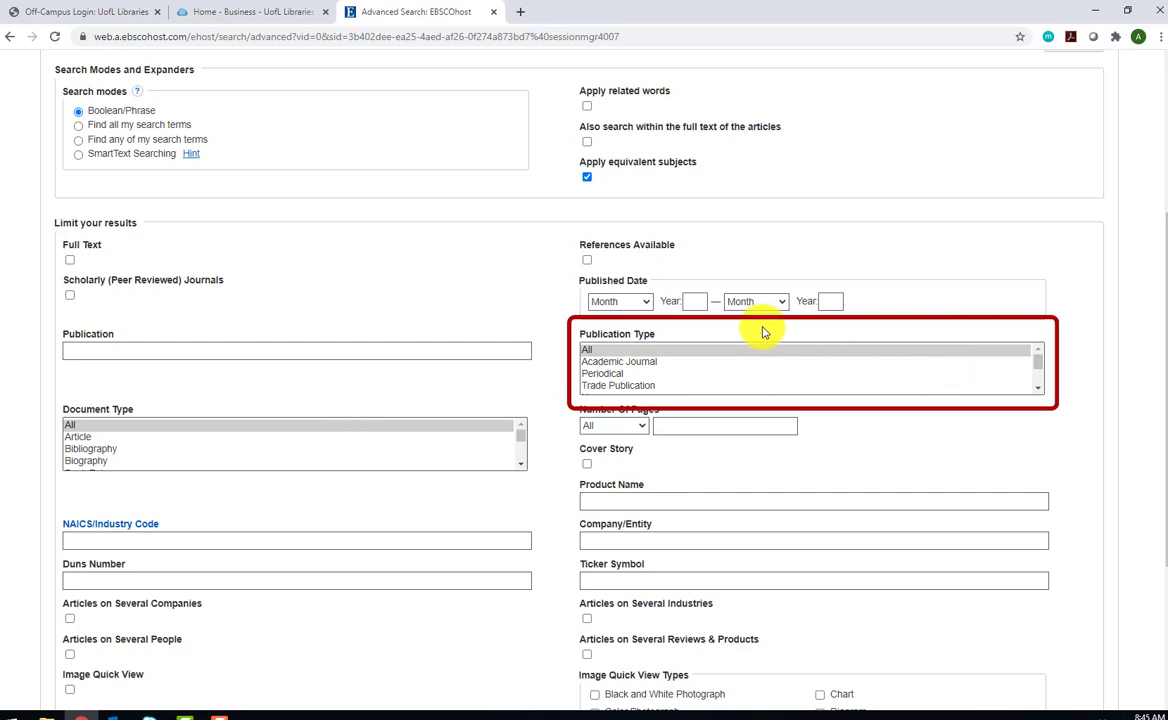
pyautogui.click(699, 301)
pyautogui.press('Down')
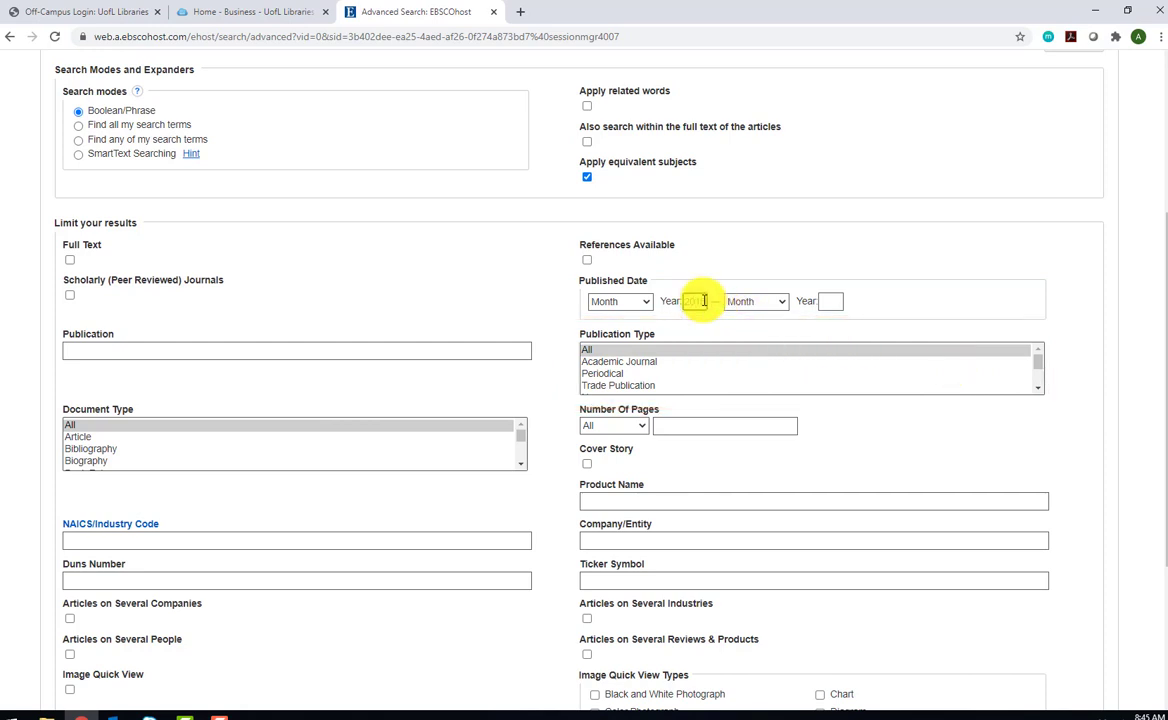
pyautogui.press('Return')
pyautogui.click(822, 301)
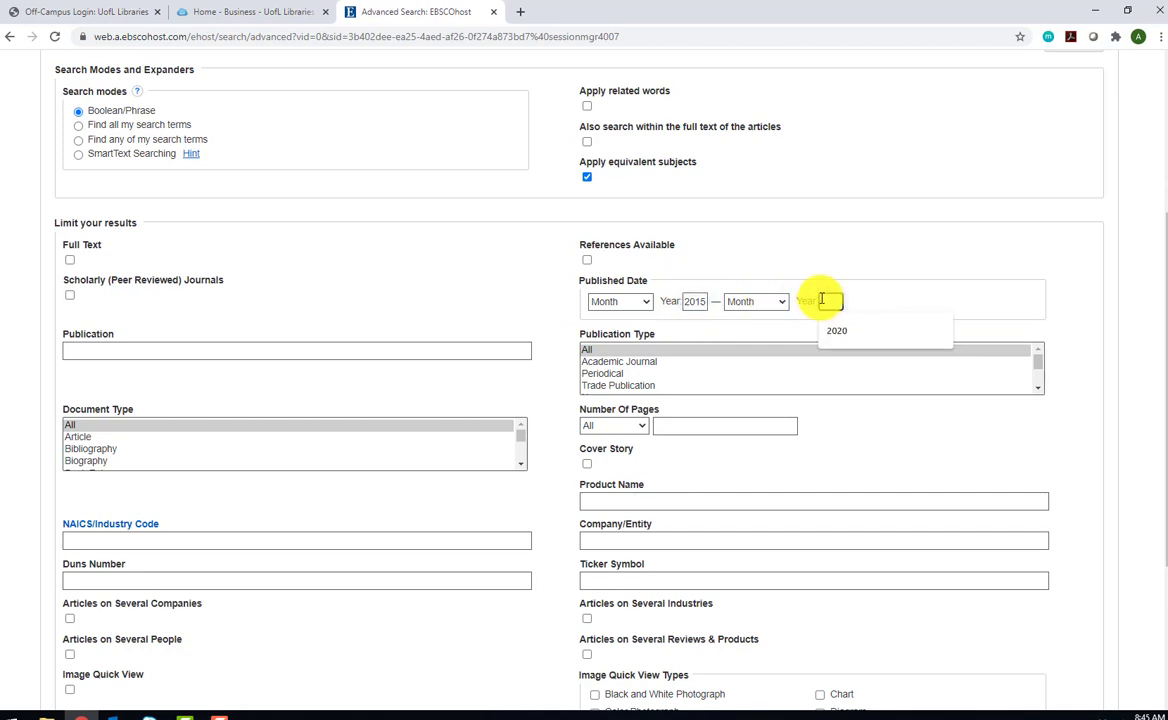
pyautogui.press('Down')
pyautogui.press('Return')
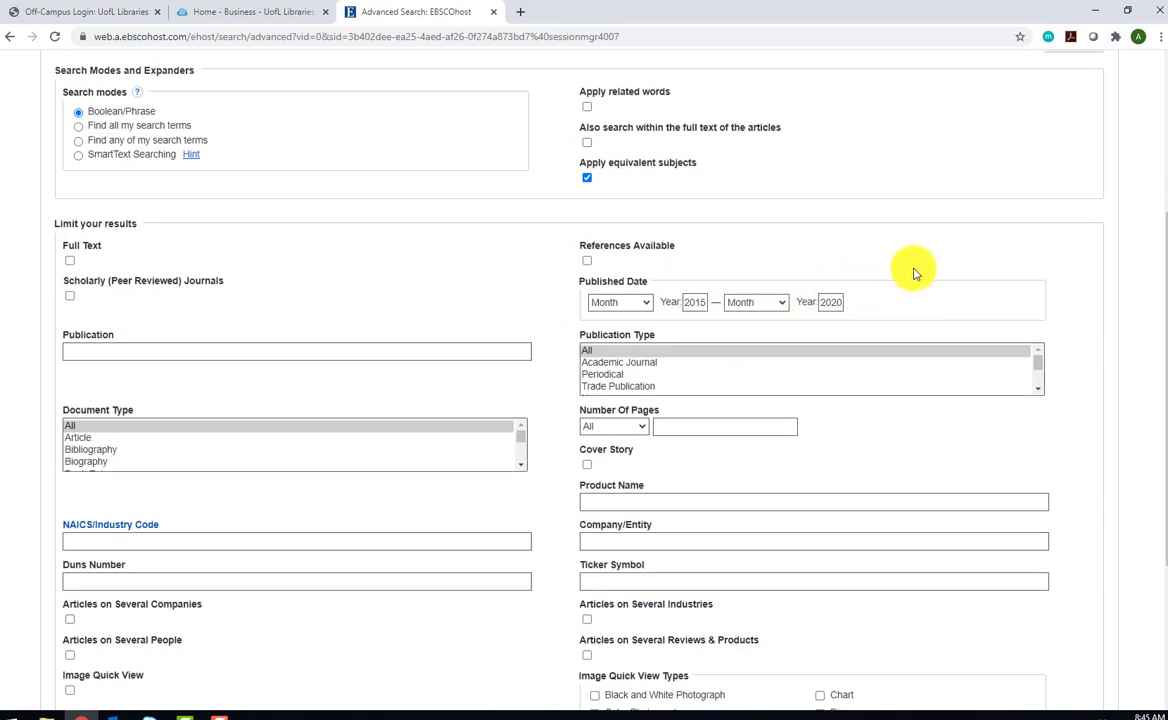
pyautogui.scroll(3, 913, 273)
pyautogui.click(563, 144)
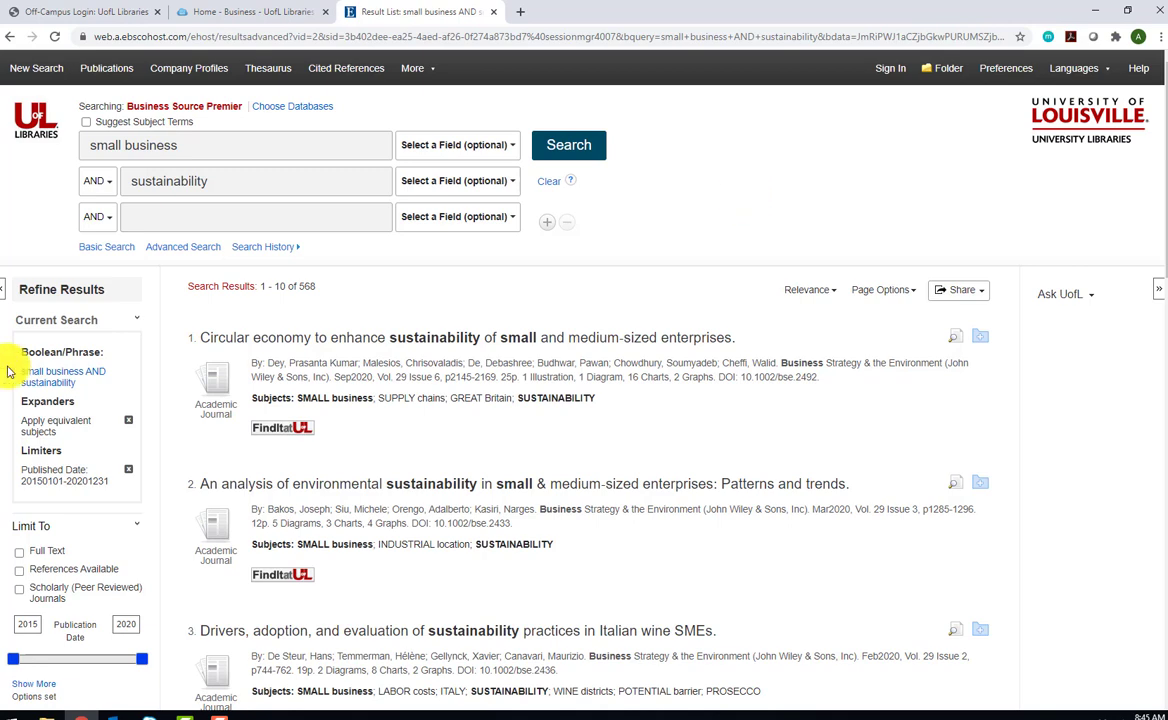
# Step: Scroll the results and check Find it@UofL full-text access for the green initiatives article
pyautogui.scroll(-2, 150, 378)
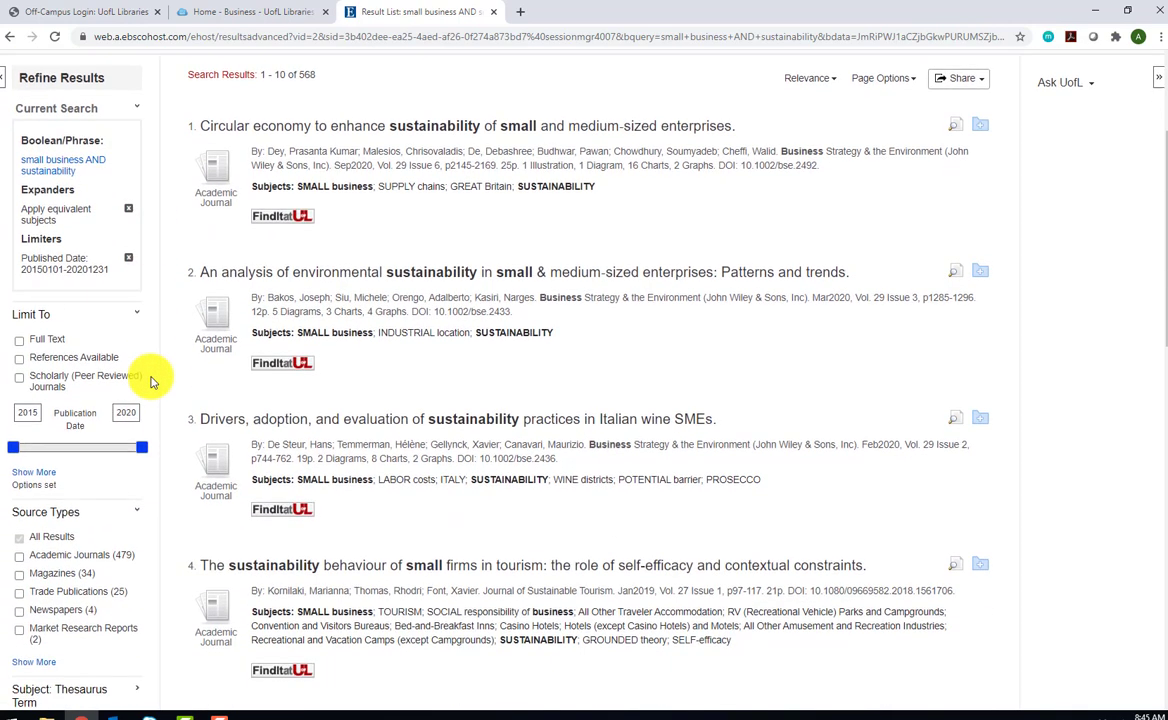
pyautogui.scroll(-2, 150, 378)
pyautogui.scroll(-2, 150, 380)
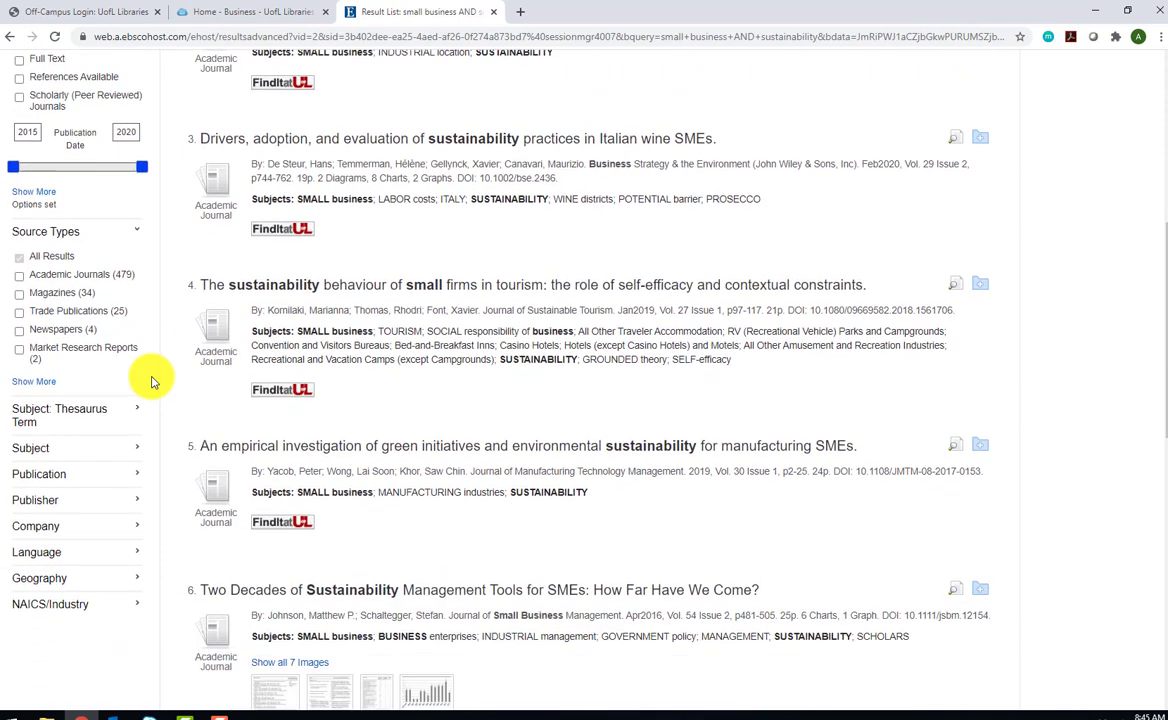
pyautogui.scroll(-2, 151, 380)
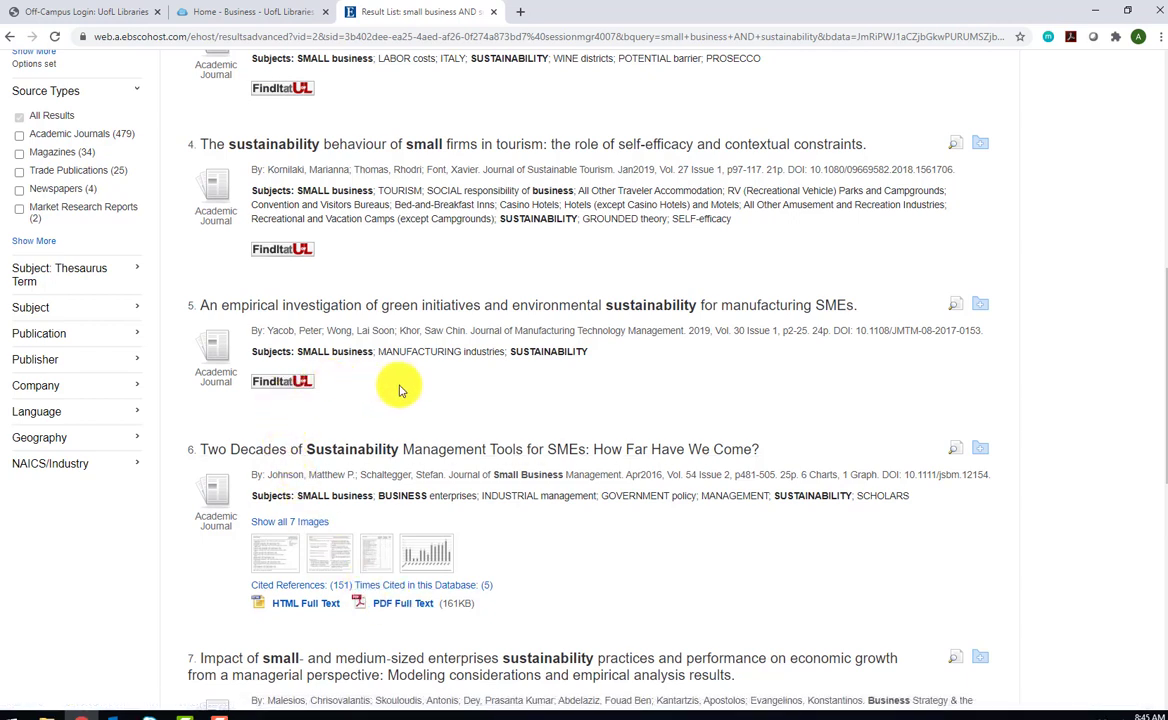
pyautogui.click(293, 386)
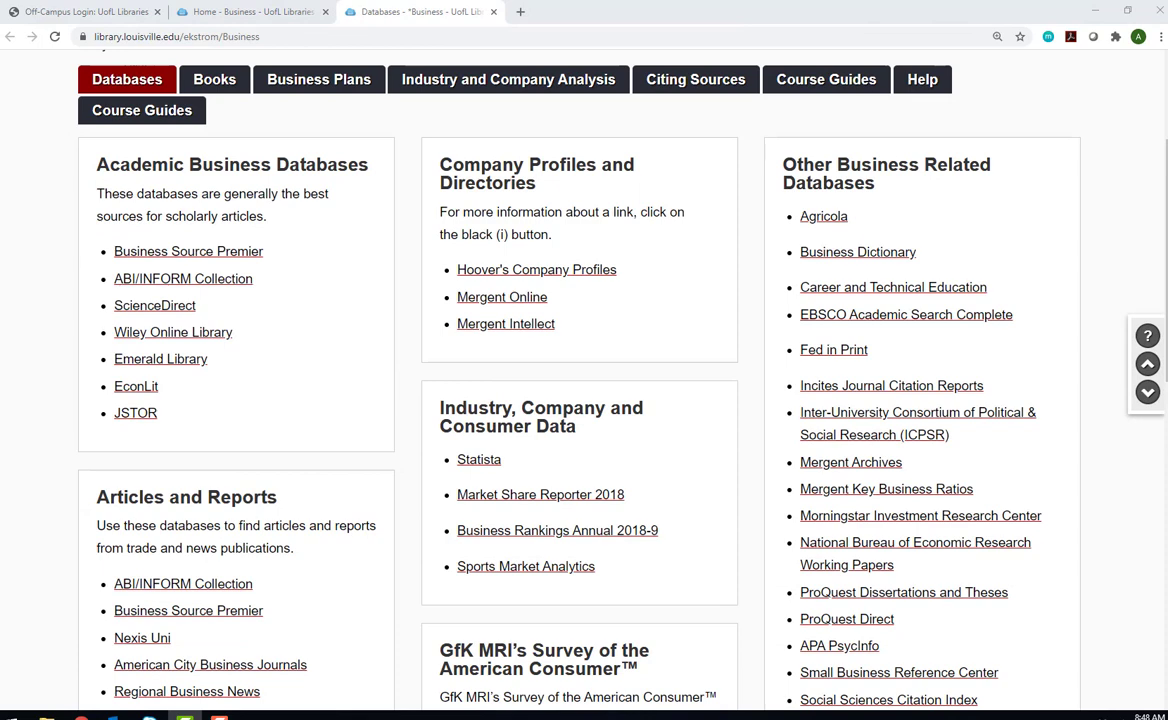
# Step: Open Mergent Intellect from the Company Profiles and Directories section
pyautogui.moveTo(537, 332)
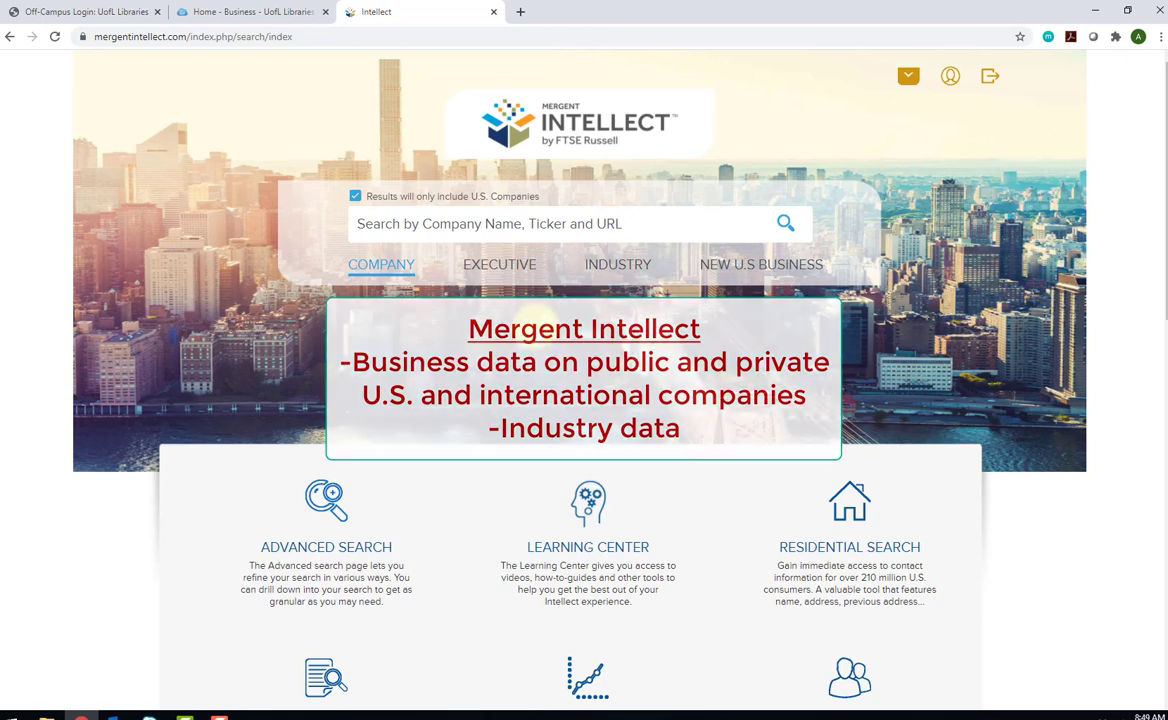
# Step: Search 'Colgate Palm' and open the COLGATE-PALMOLIVE COMPANY headquarters profile
pyautogui.click(495, 217)
pyautogui.write('Colgate Palm')
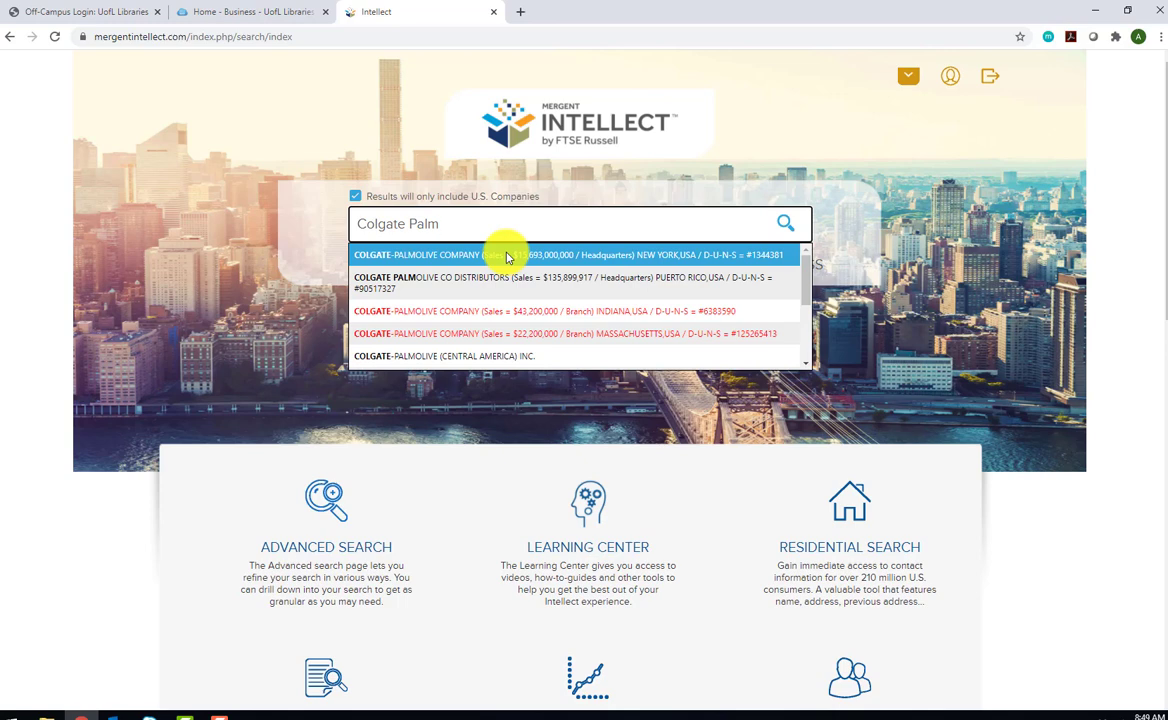
pyautogui.click(506, 257)
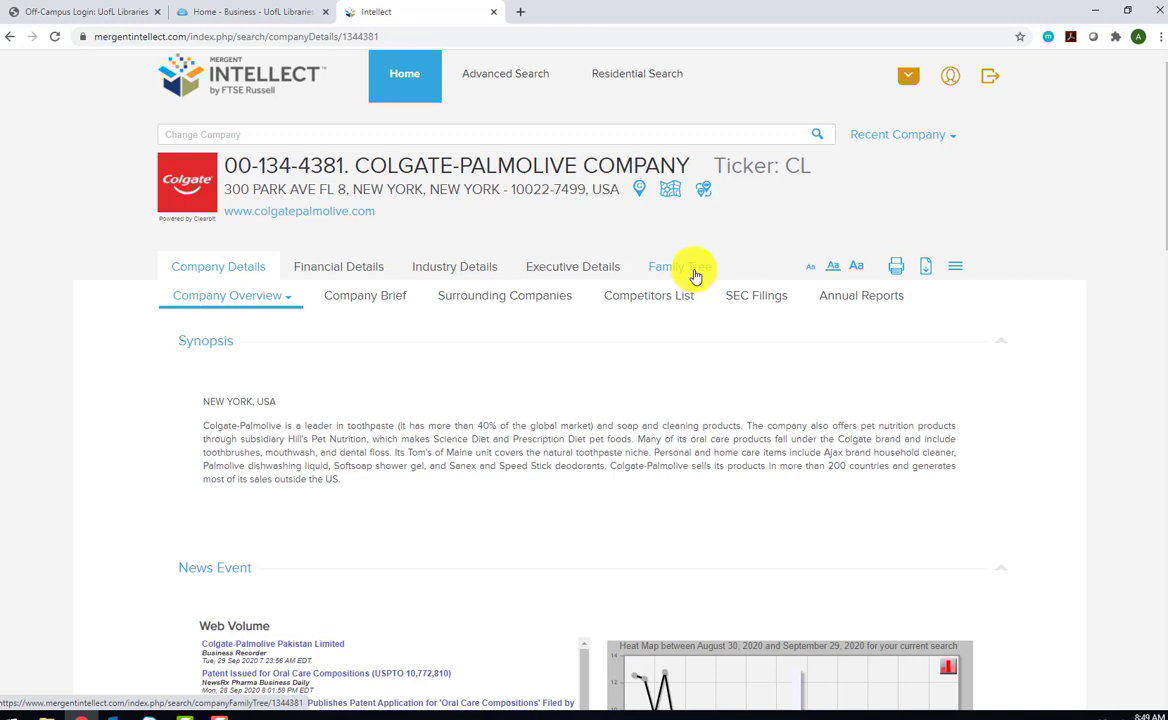
# Step: View Colgate-Palmolive's Company Brief, Surrounding Companies, and finally its Competitors List
pyautogui.moveTo(279, 295)
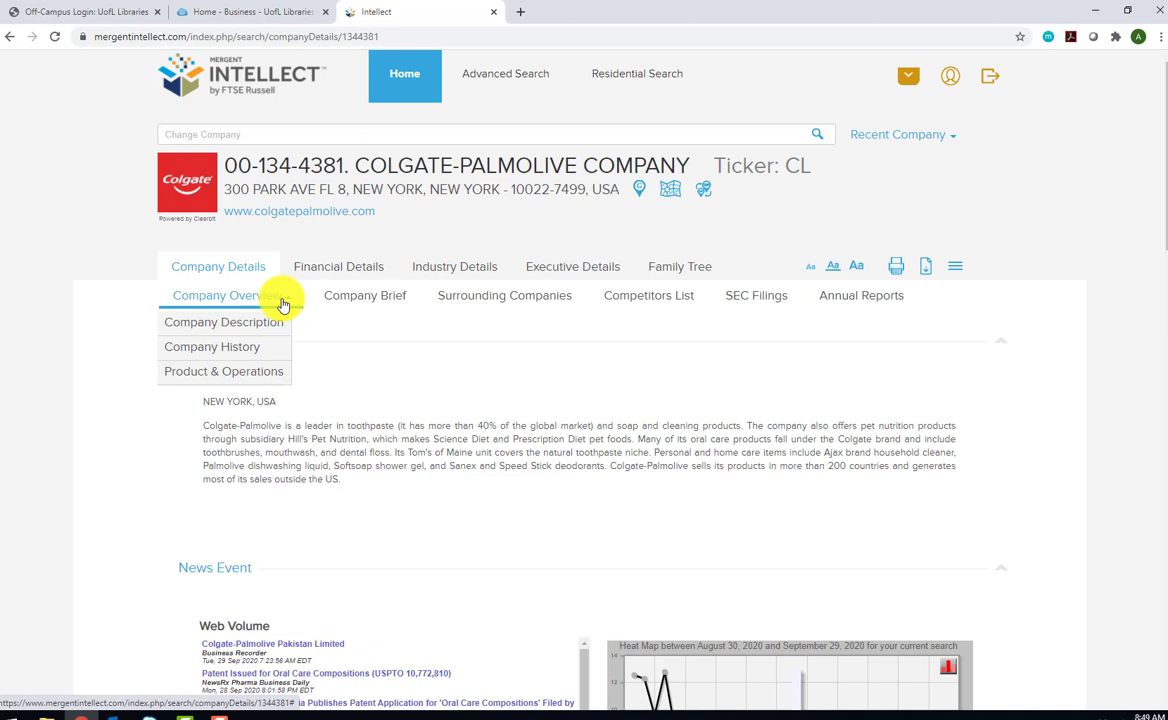
pyautogui.click(359, 303)
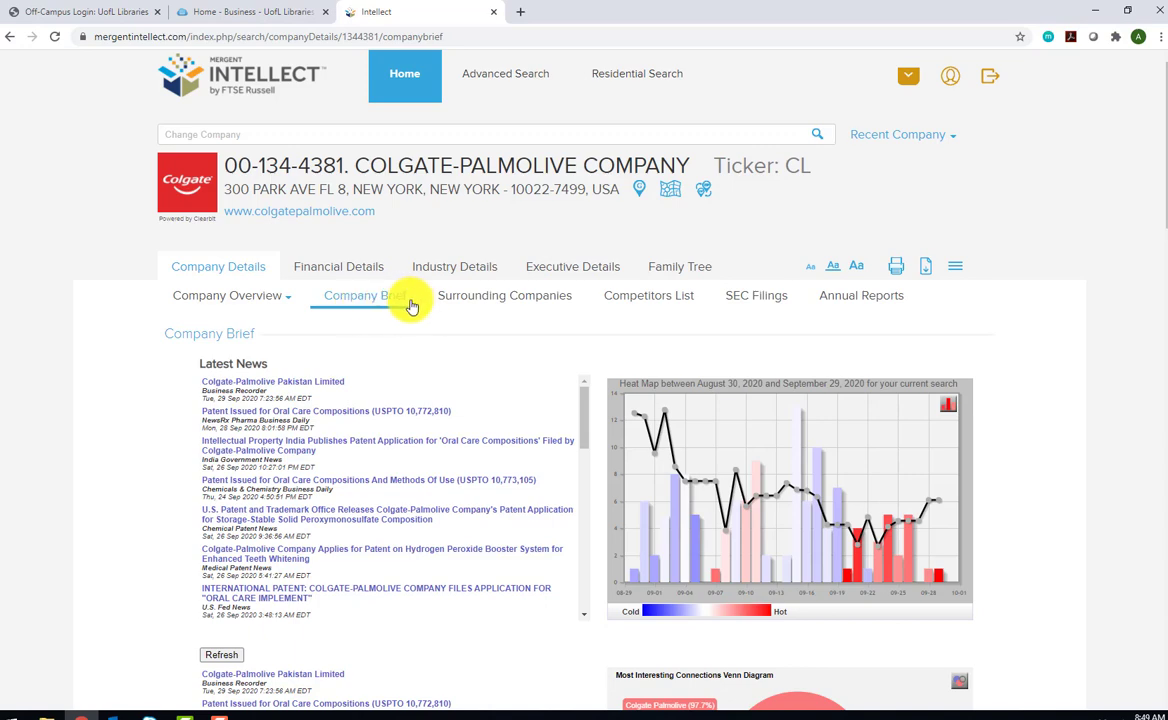
pyautogui.click(464, 303)
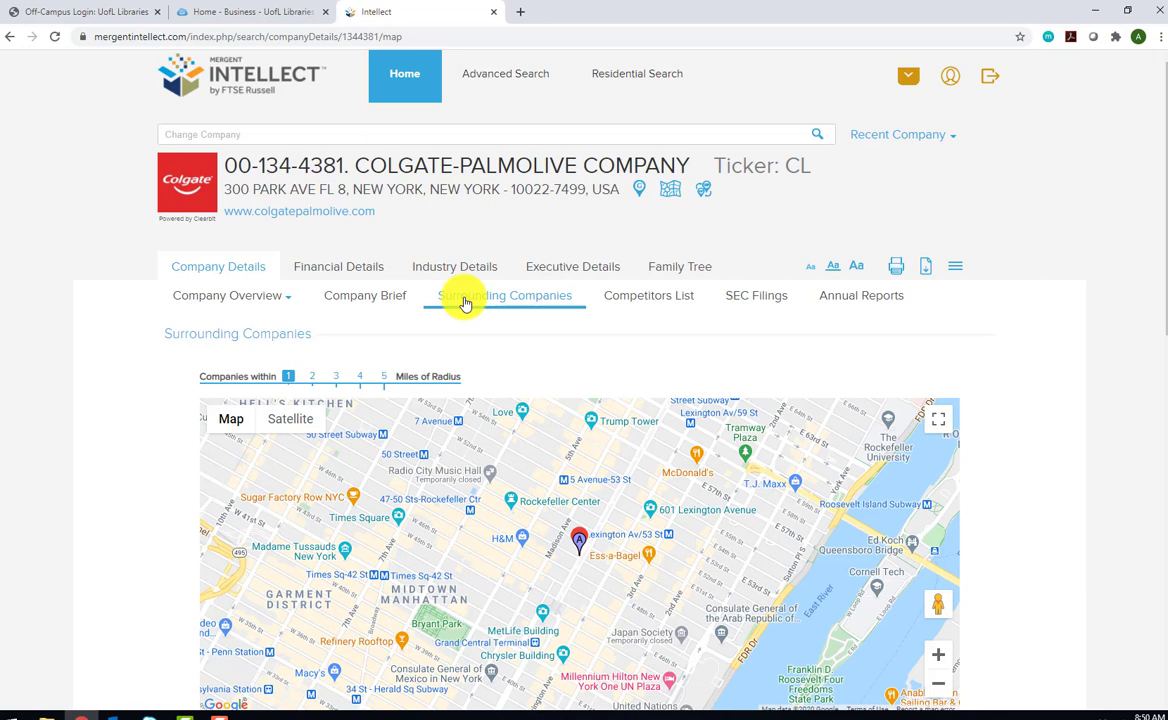
pyautogui.click(657, 303)
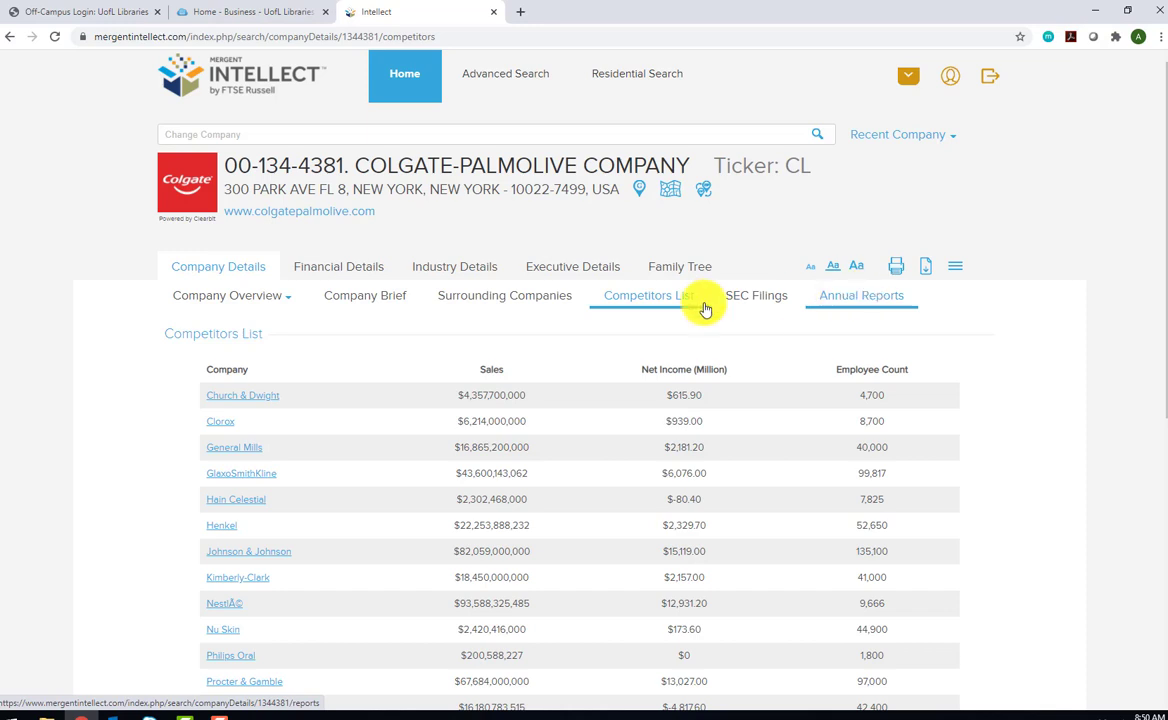
# Step: View Colgate-Palmolive's financial details and its industry classification codes
pyautogui.click(350, 270)
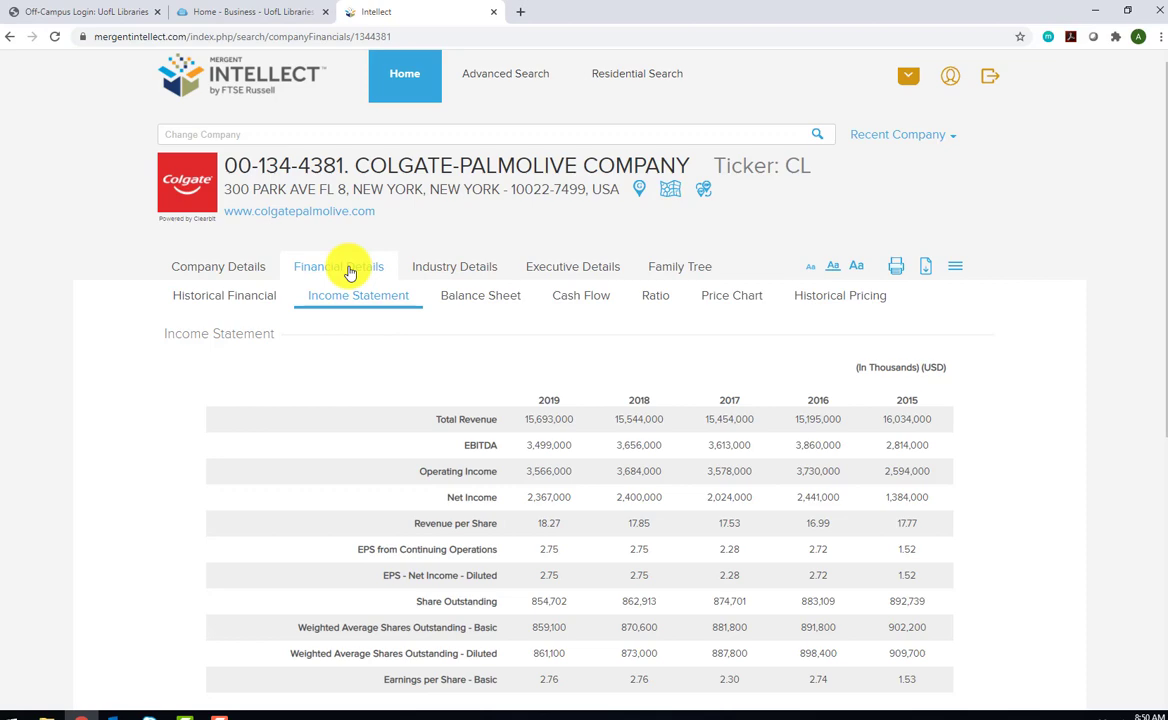
pyautogui.scroll(-4, 172, 422)
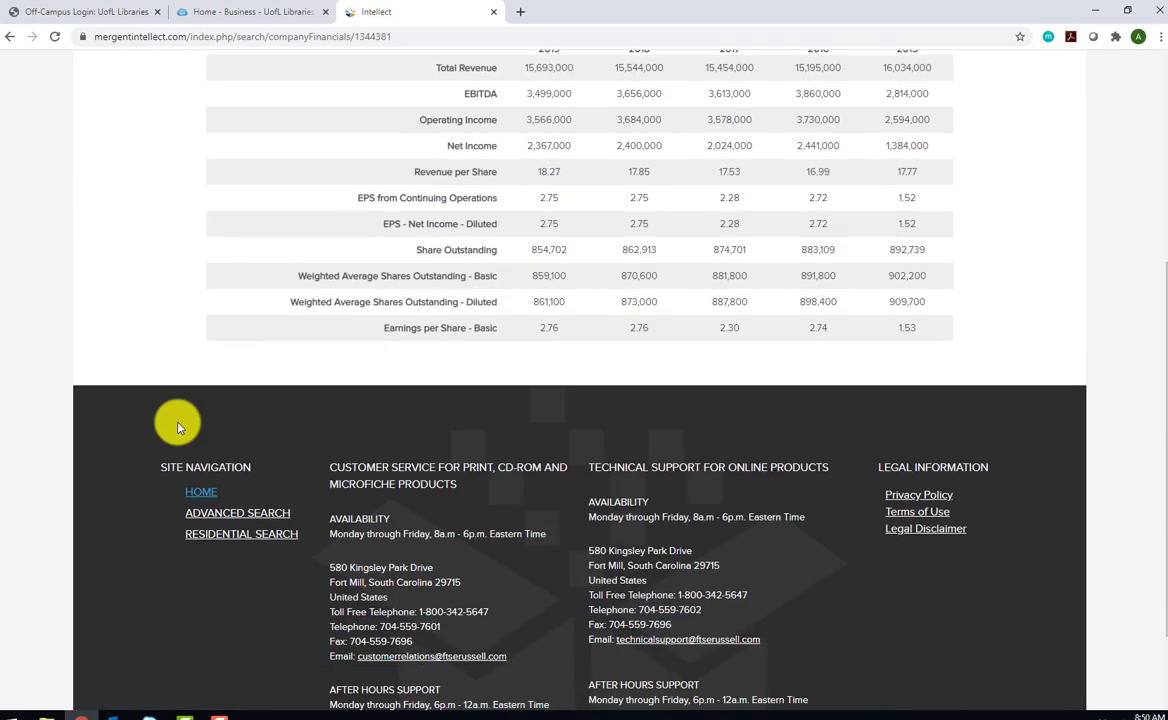
pyautogui.scroll(3, 178, 428)
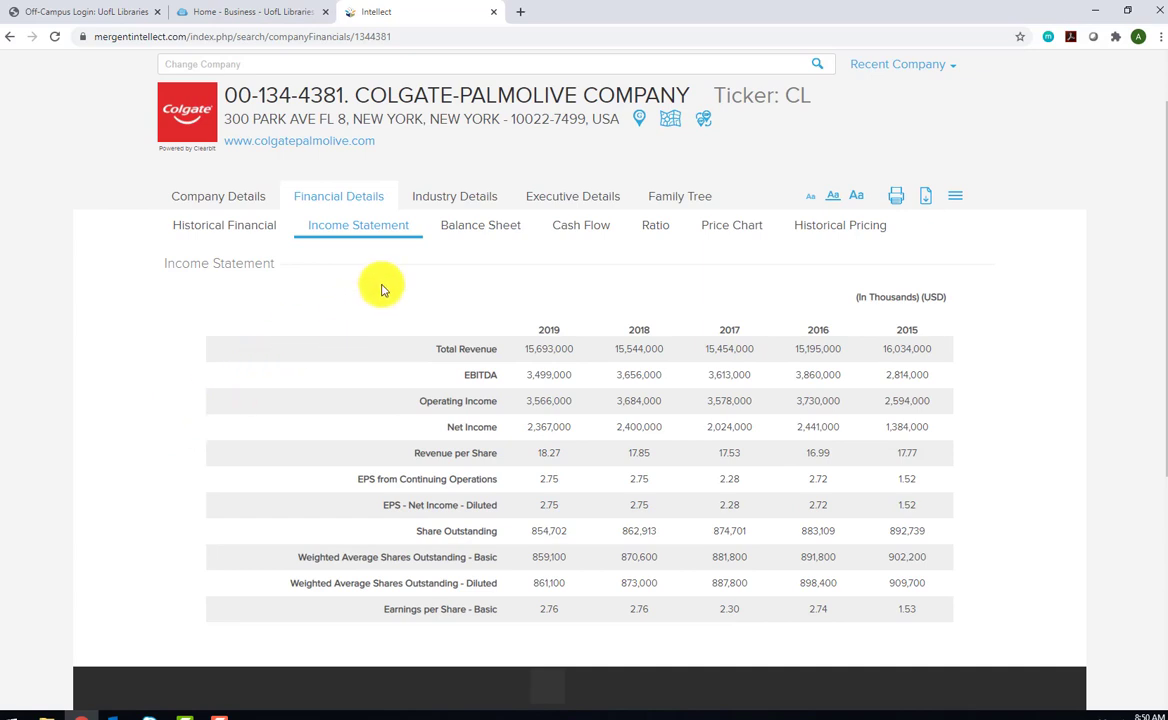
pyautogui.click(444, 198)
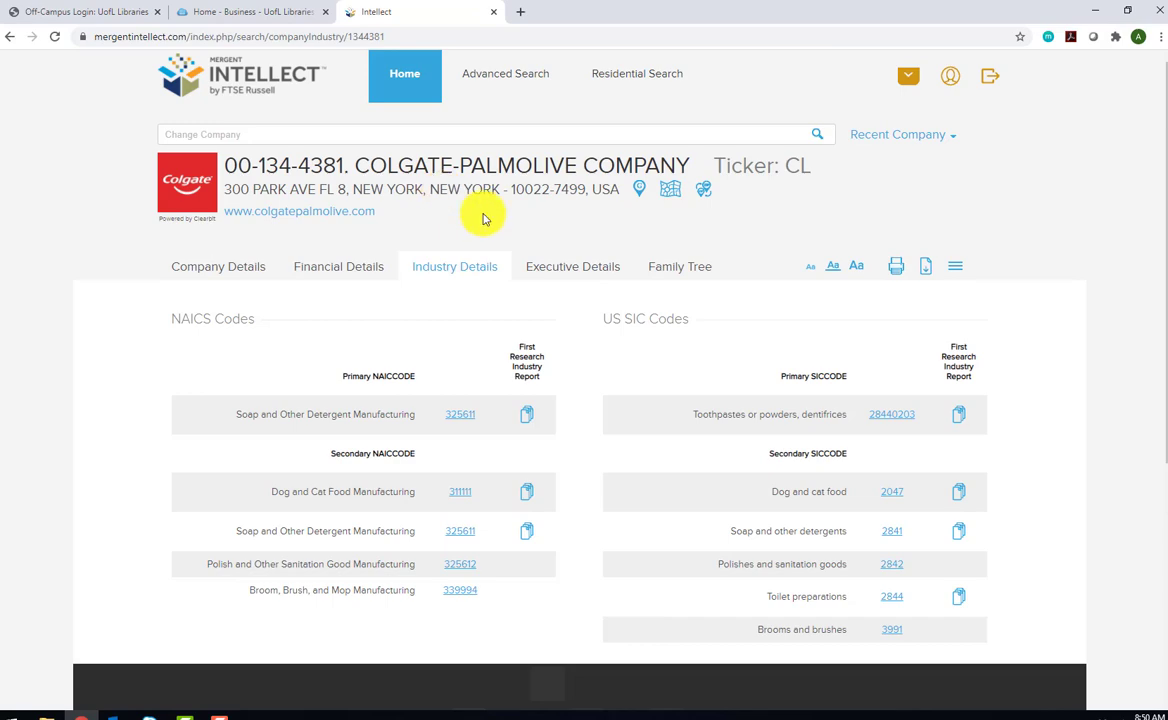
# Step: Review Colgate-Palmolive's executive officers, then show its 263-member family tree
pyautogui.click(556, 268)
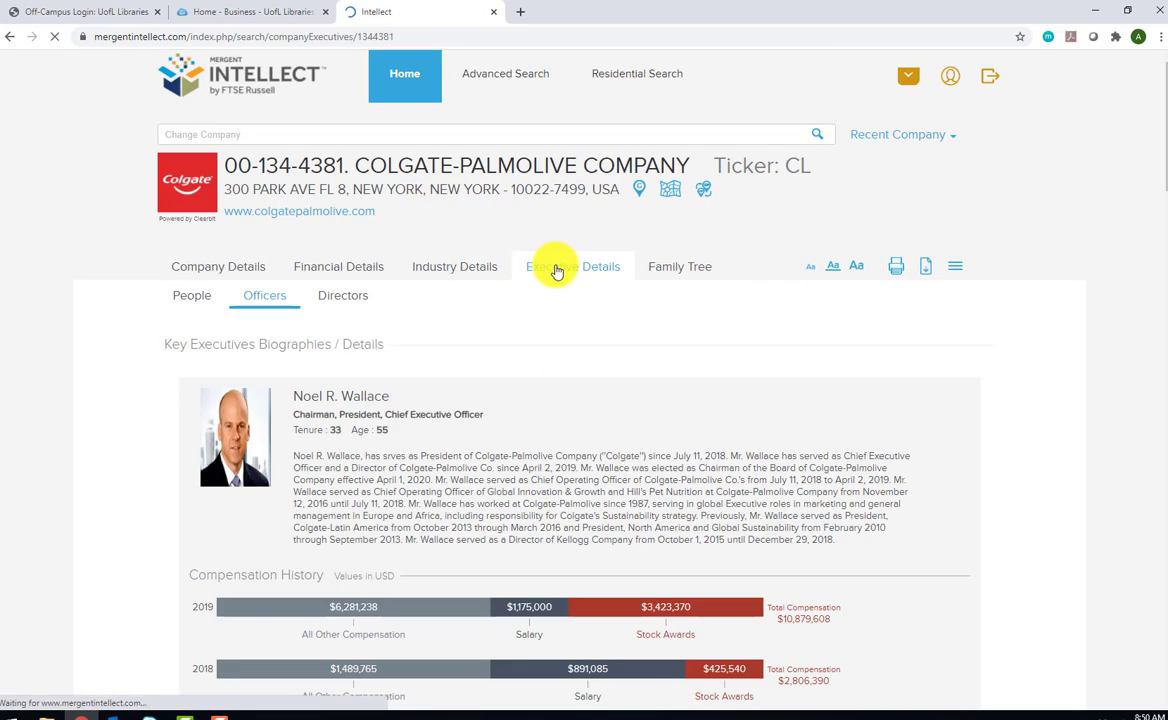
pyautogui.scroll(-2, 615, 342)
pyautogui.scroll(-2, 631, 353)
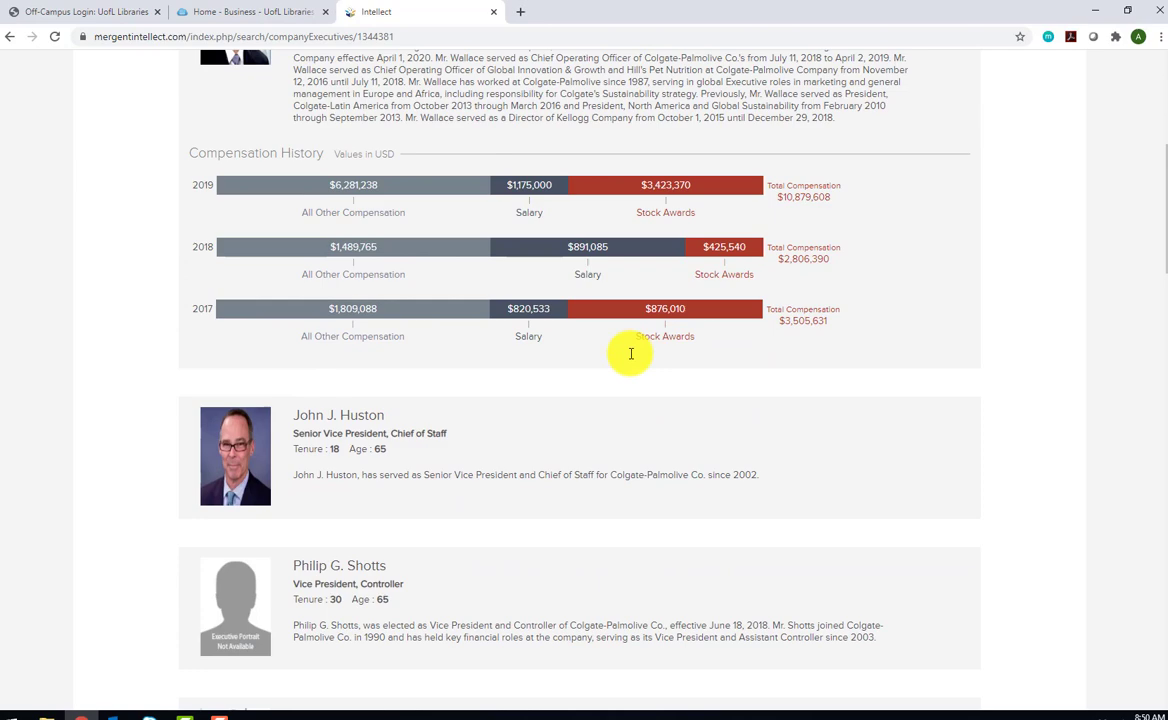
pyautogui.scroll(1, 631, 353)
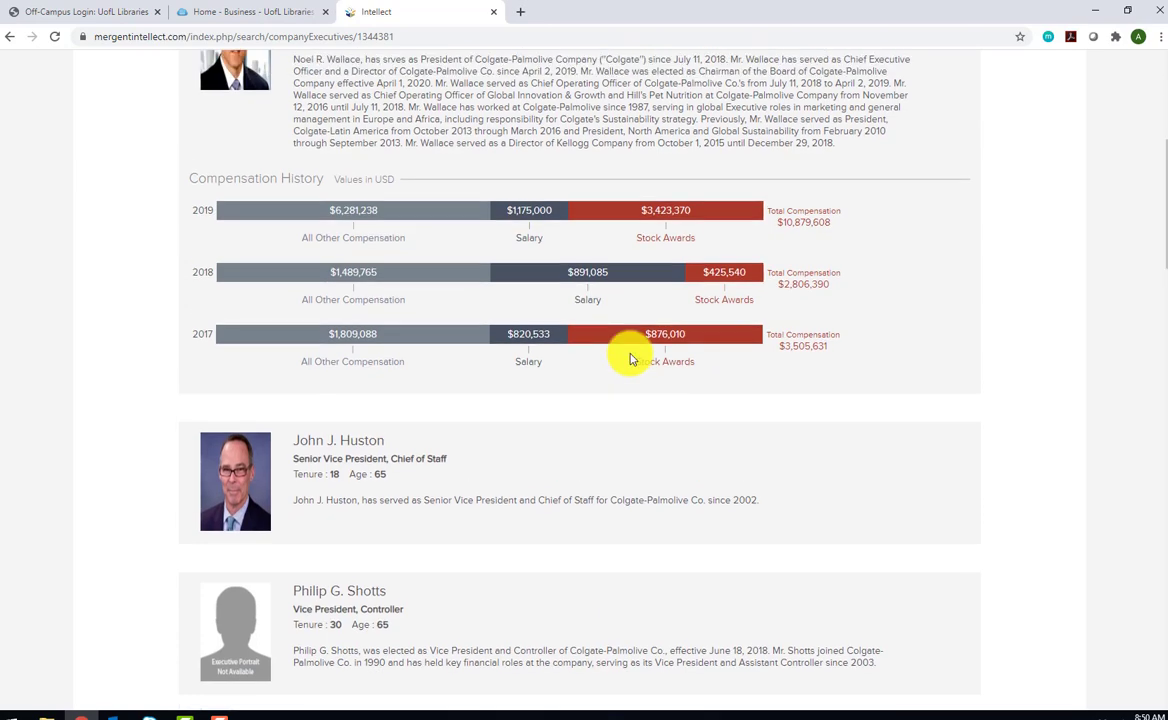
pyautogui.scroll(2, 631, 360)
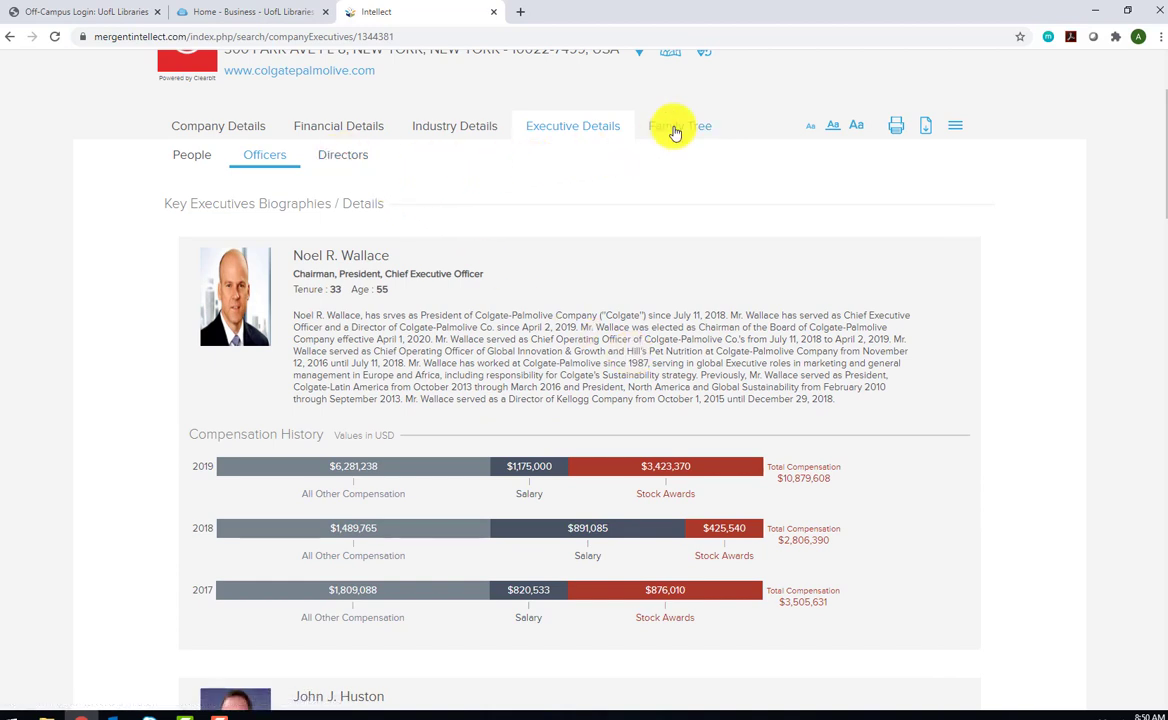
pyautogui.click(675, 131)
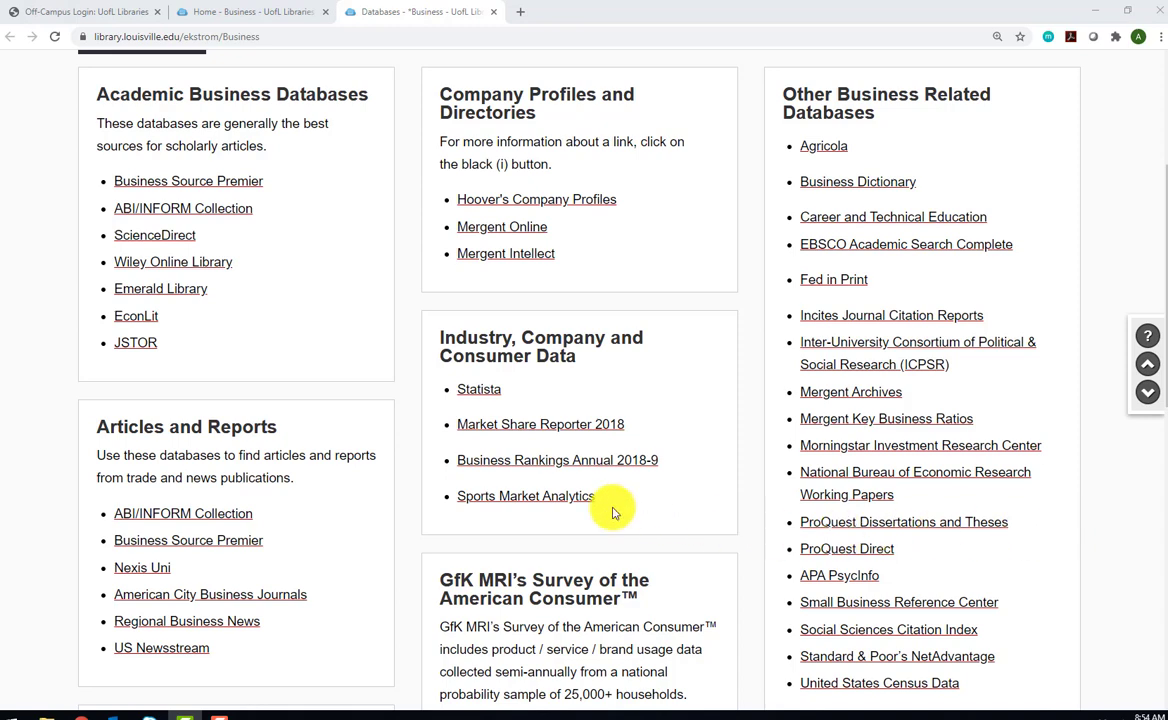
# Step: Launch Statista from the guide's Industry, Company and Consumer Data section
pyautogui.moveTo(476, 395)
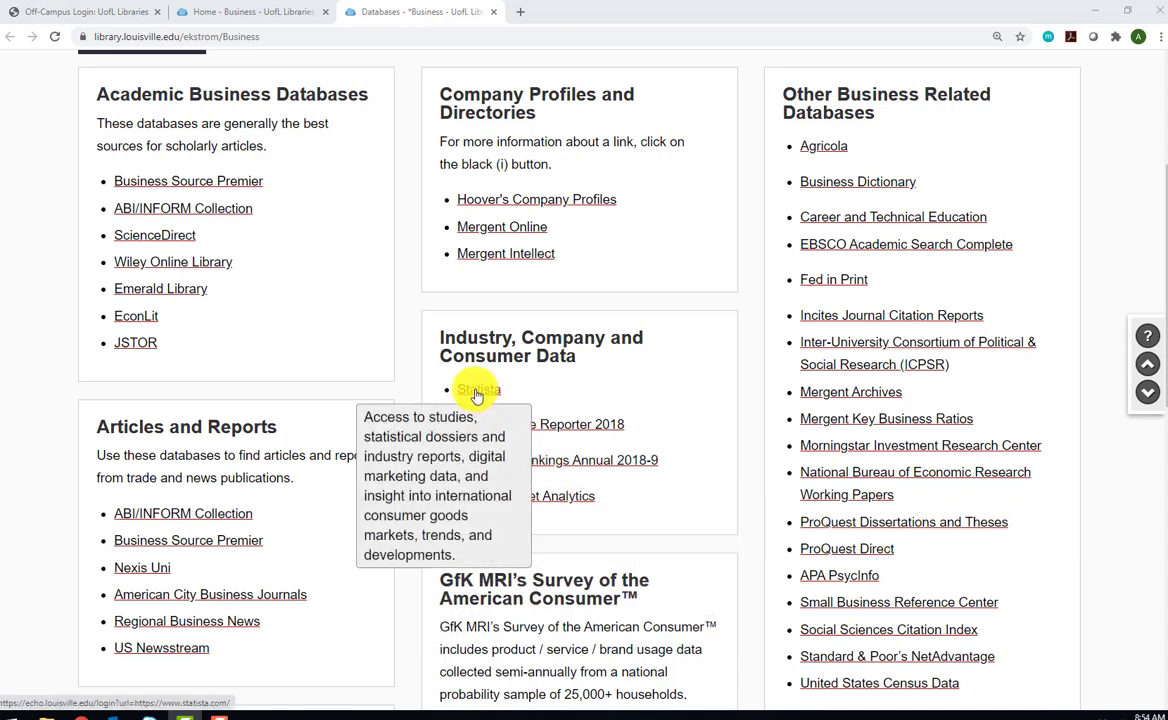
pyautogui.click(476, 392)
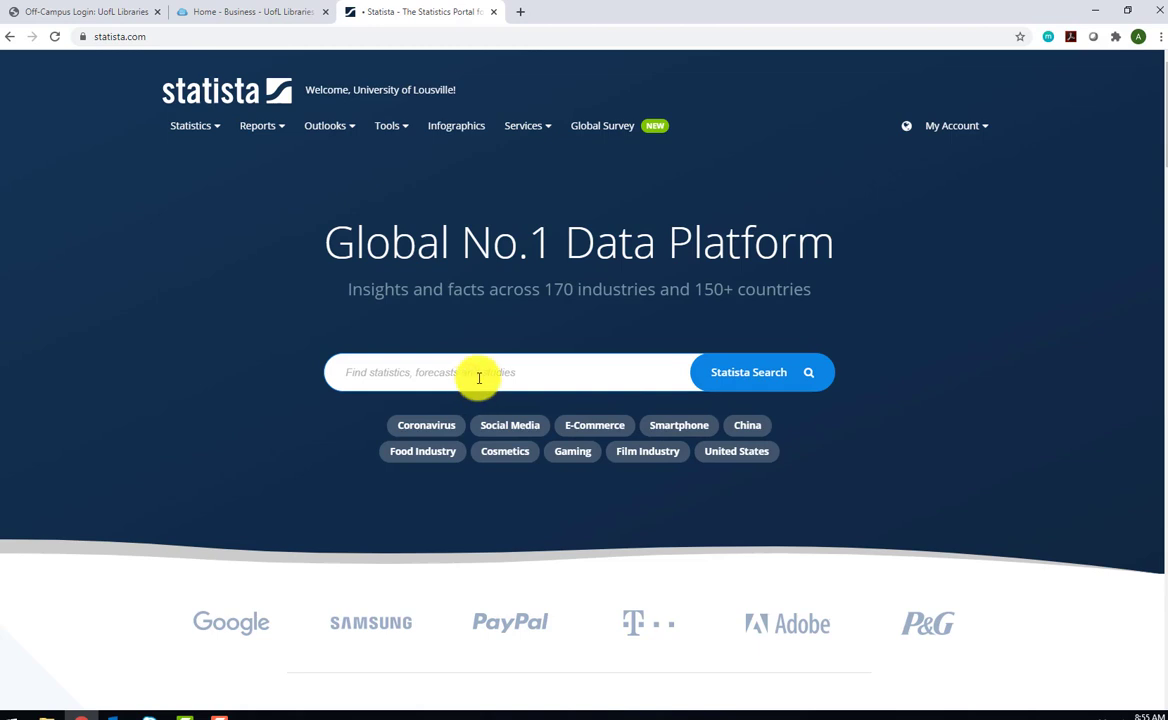
# Step: Search Statista for 'deodorant' and browse the 773 results
pyautogui.click(479, 377)
pyautogui.write('deodorant')
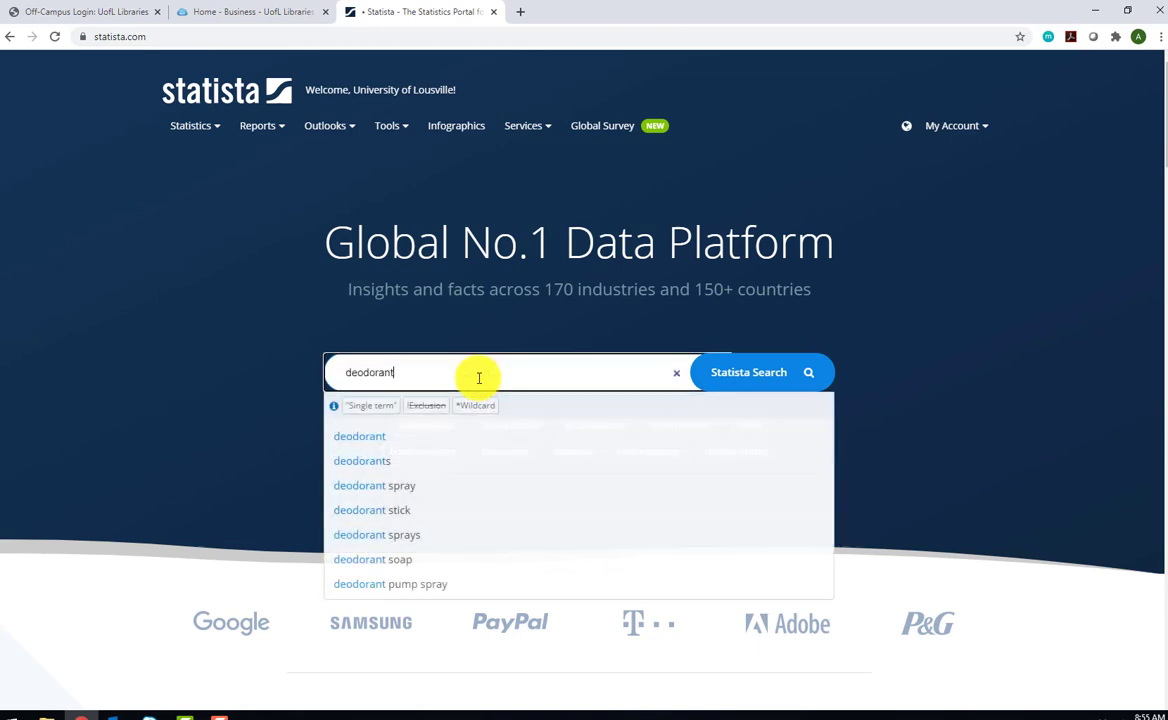
pyautogui.click(762, 376)
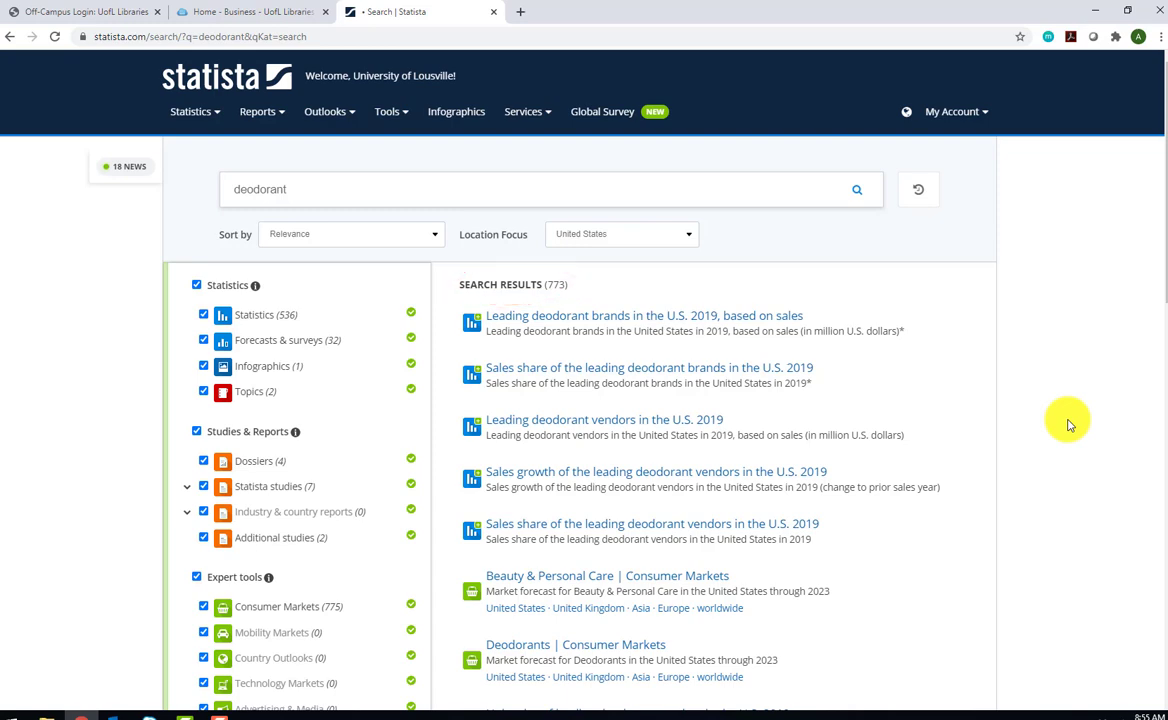
pyautogui.scroll(-2, 1068, 425)
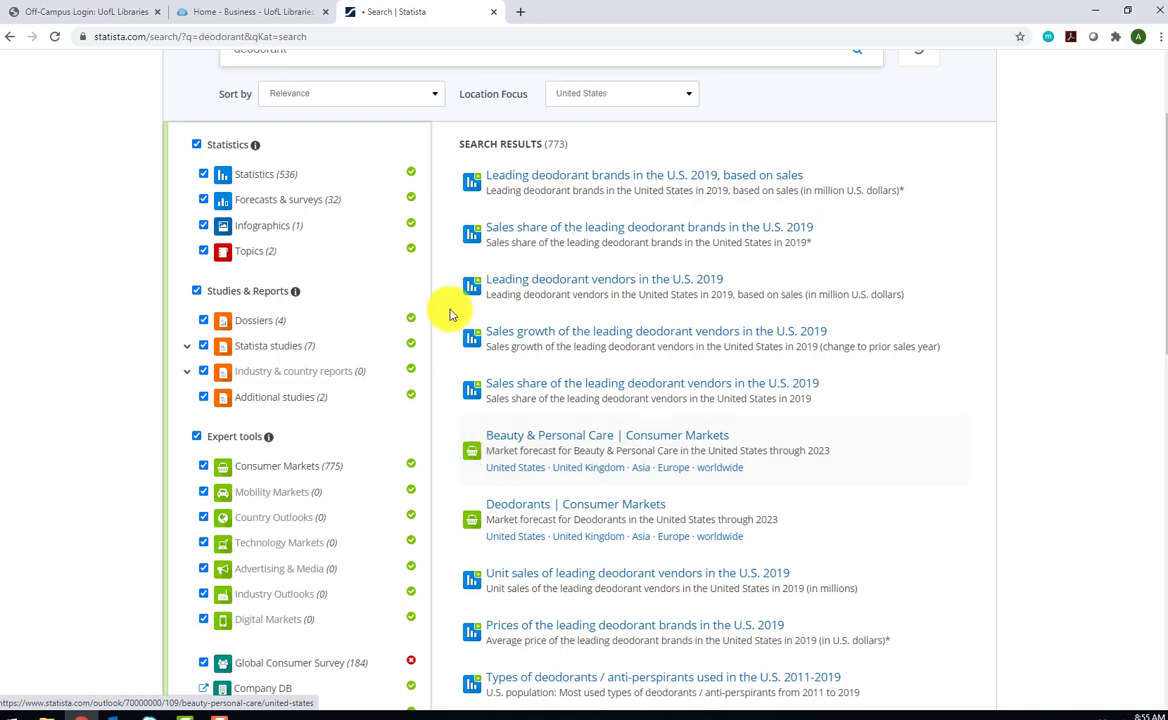
# Step: Open the 2019 leading U.S. deodorant brands chart and view its survey details
pyautogui.click(513, 182)
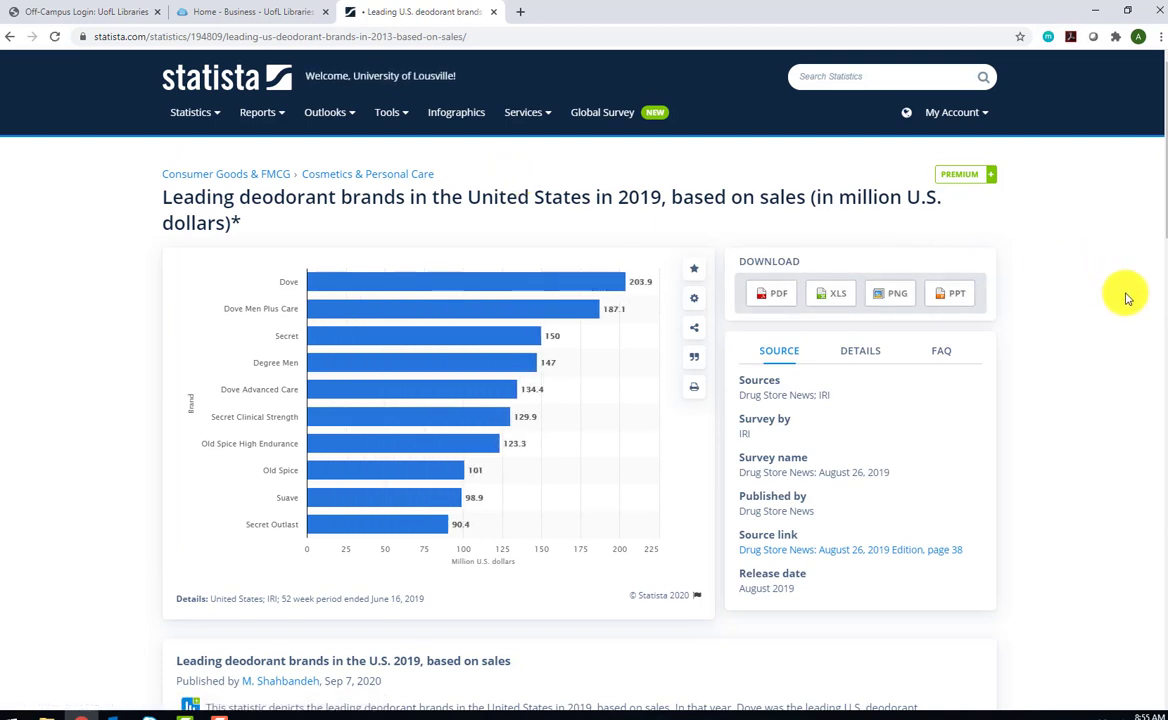
pyautogui.scroll(-2, 1126, 298)
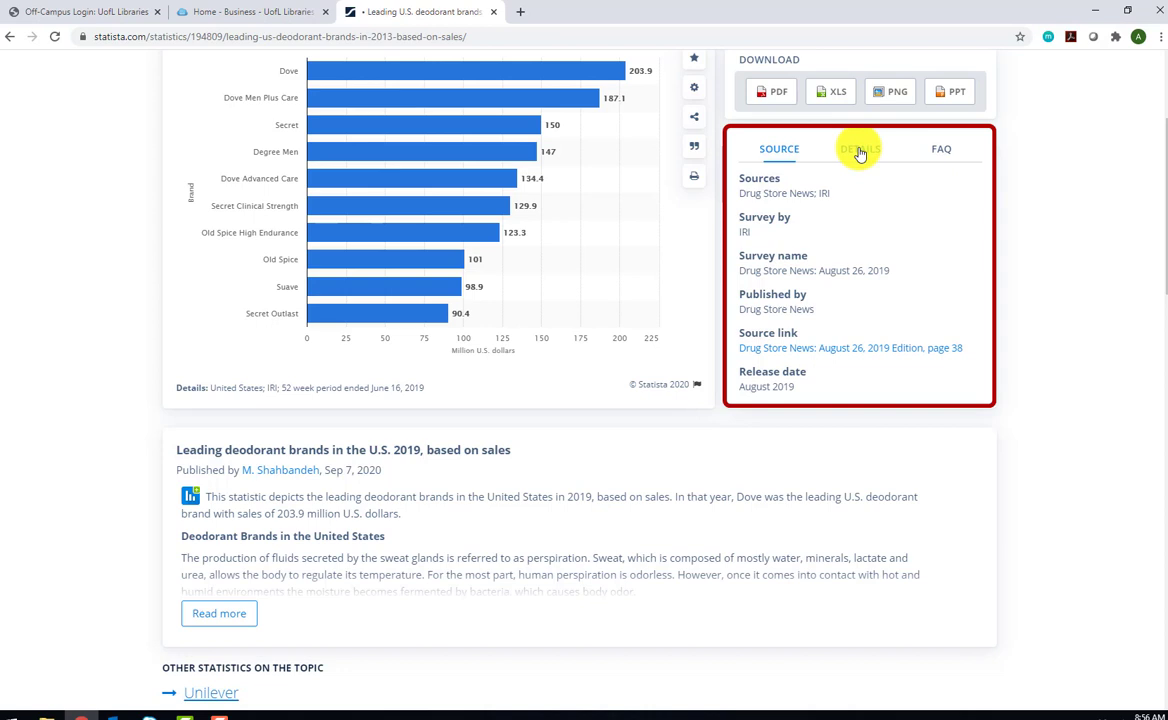
pyautogui.click(859, 152)
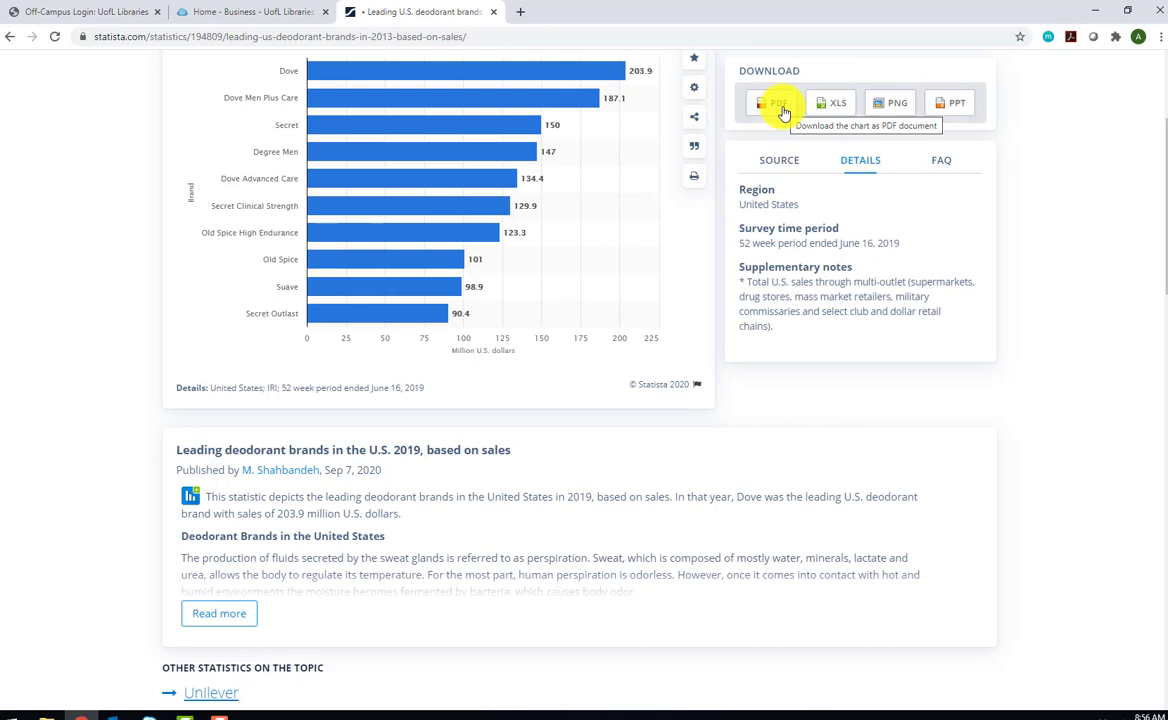
# Step: Show the chart's APA citation and list the other available citation styles
pyautogui.click(698, 152)
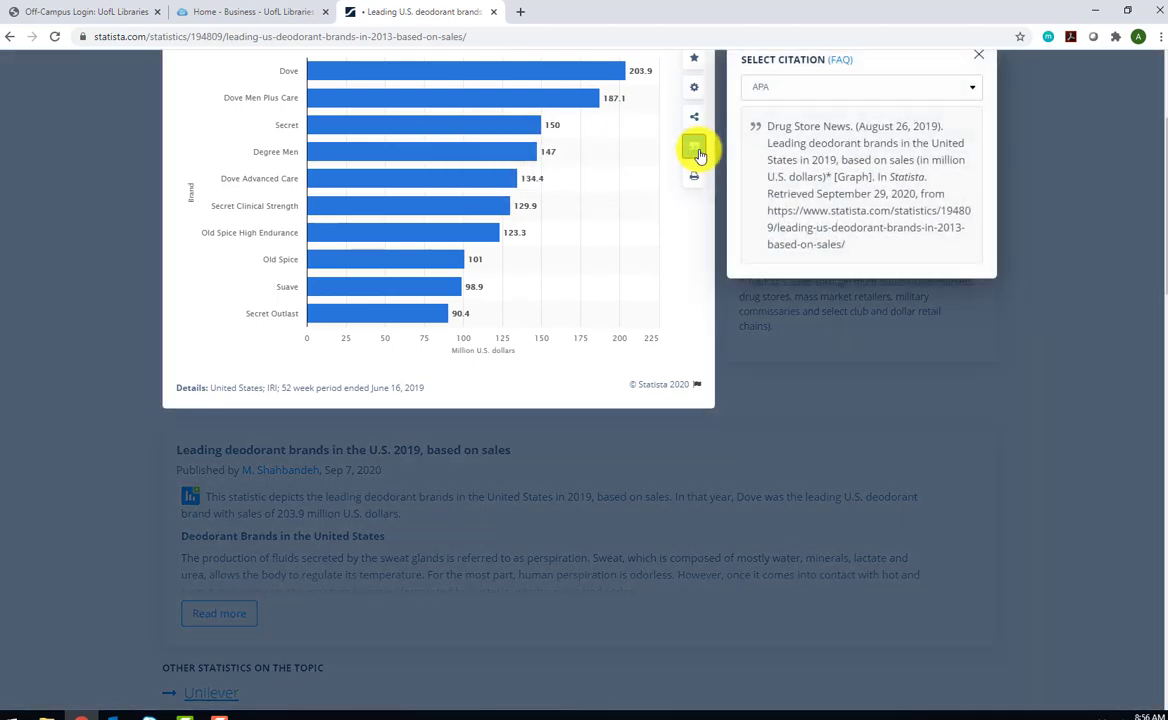
pyautogui.scroll(1, 820, 365)
pyautogui.scroll(1, 820, 365)
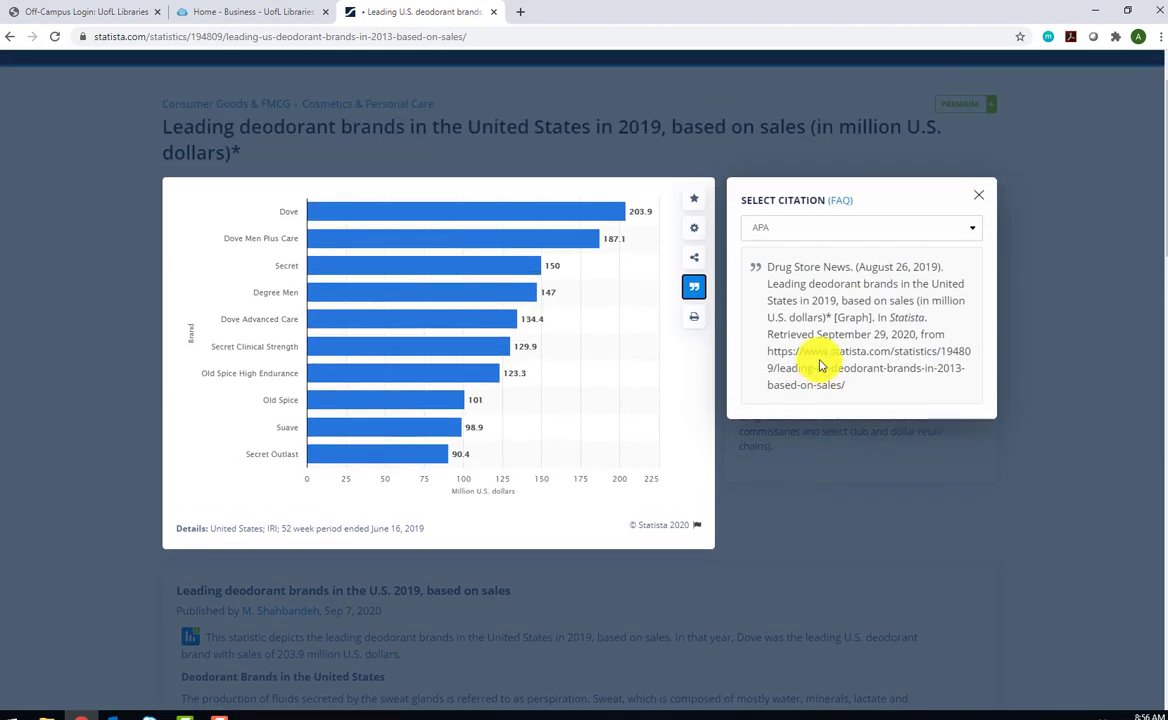
pyautogui.click(824, 230)
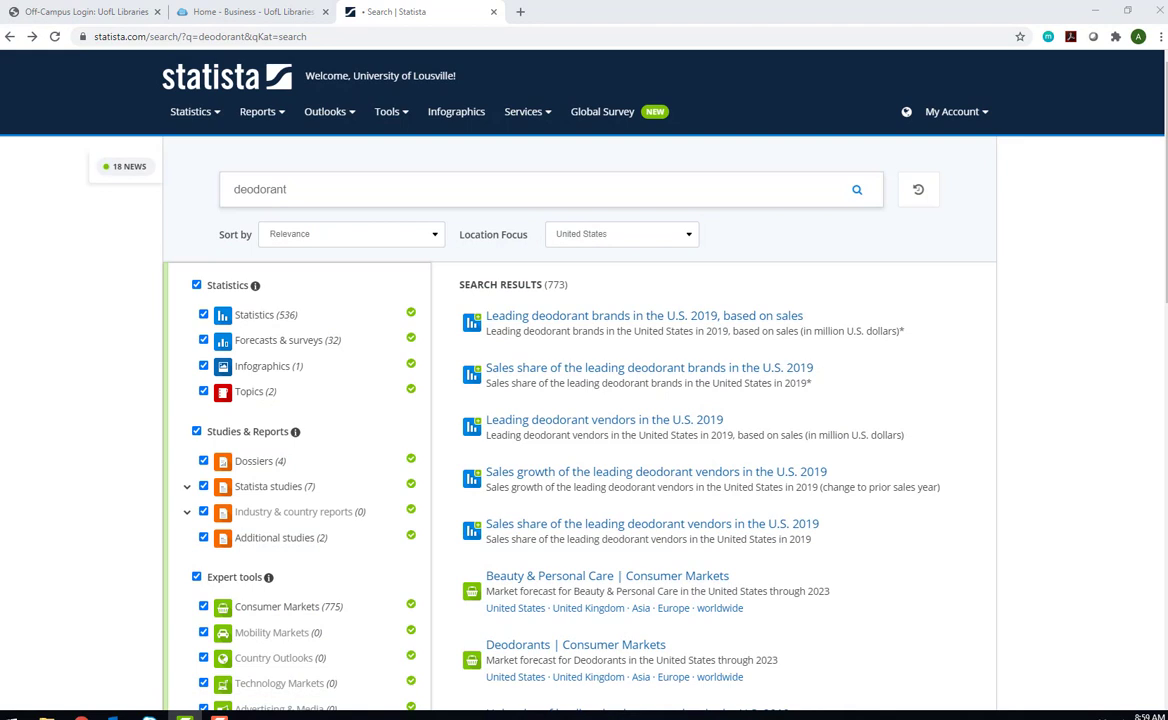
# Step: Refine the Statista search to 'deodorant loyalty'
pyautogui.click(741, 194)
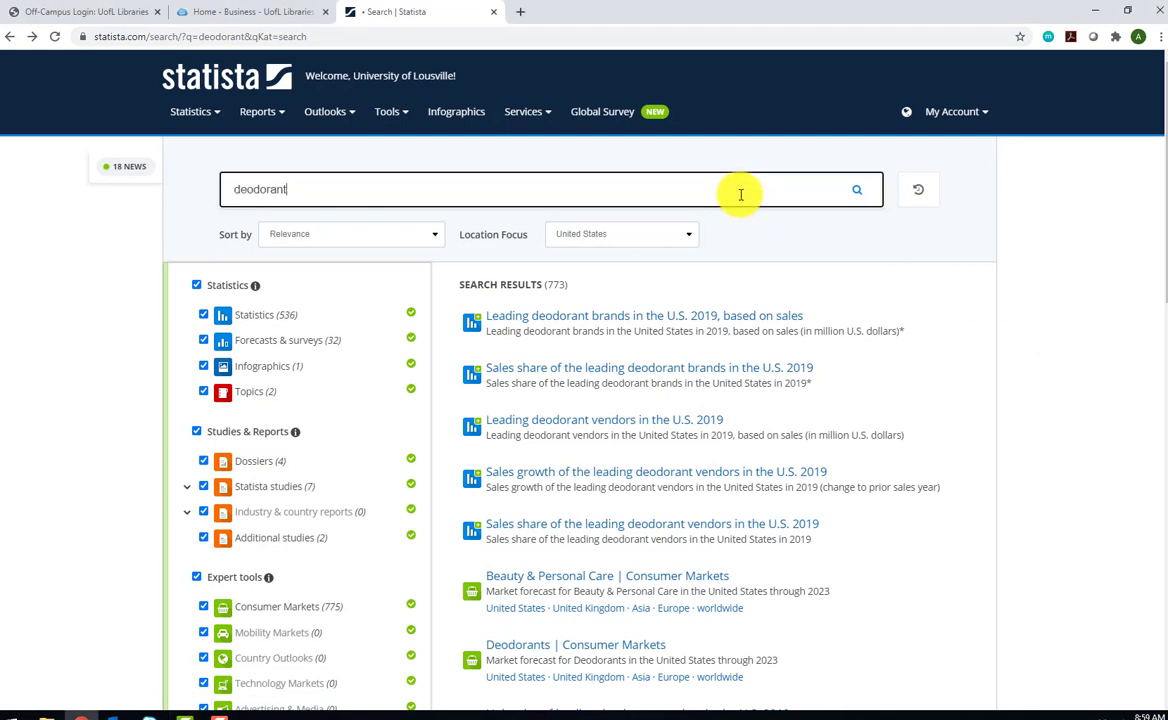
pyautogui.write('loyalty')
pyautogui.press('Return')
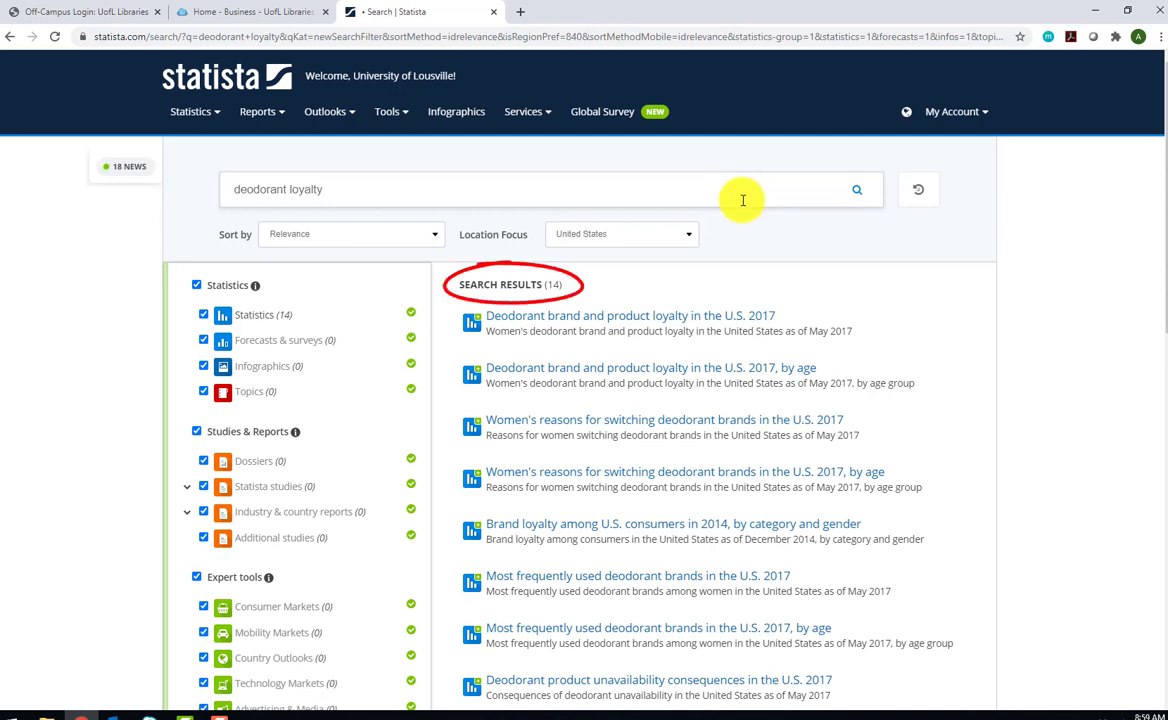
# Step: Open the 2017 chart of women's deodorant brand-switching reasons by age and inspect its bars
pyautogui.click(833, 479)
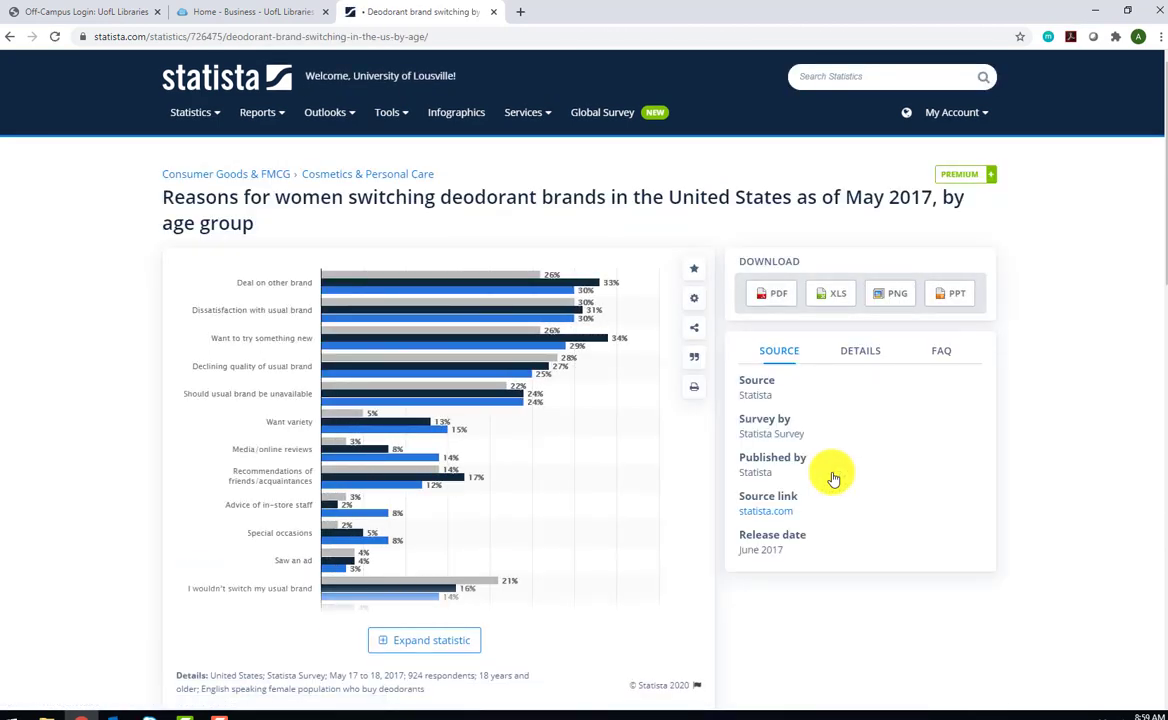
pyautogui.moveTo(482, 279)
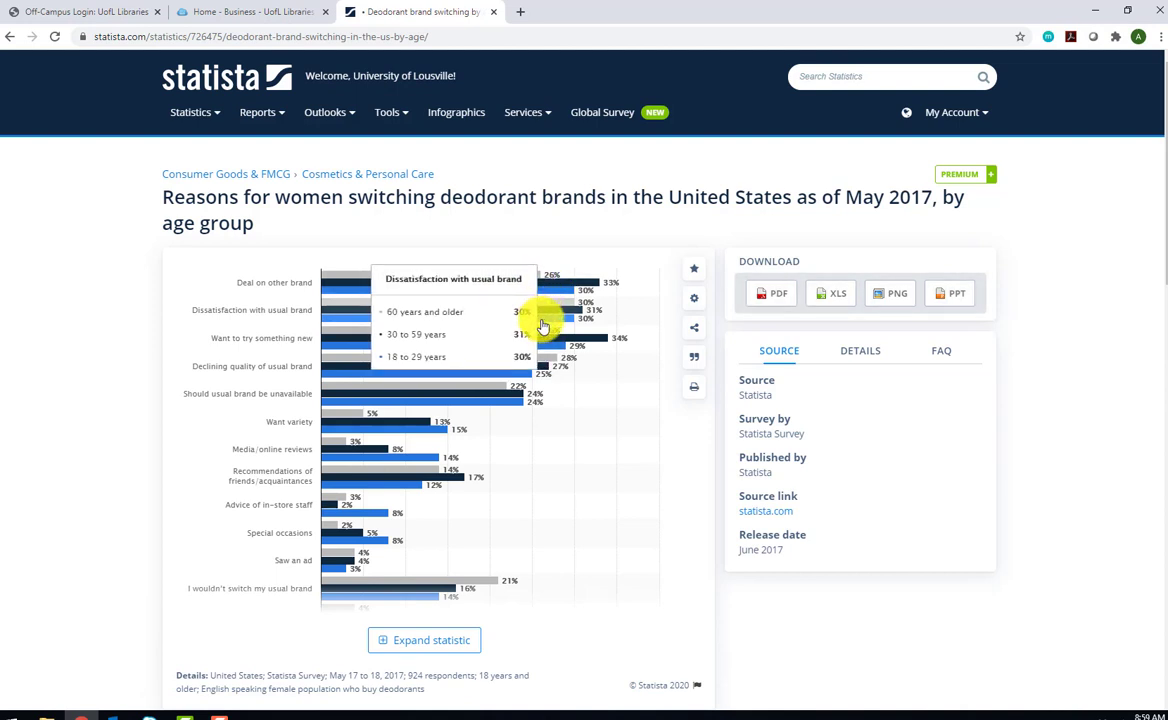
pyautogui.moveTo(545, 342)
pyautogui.moveTo(462, 361)
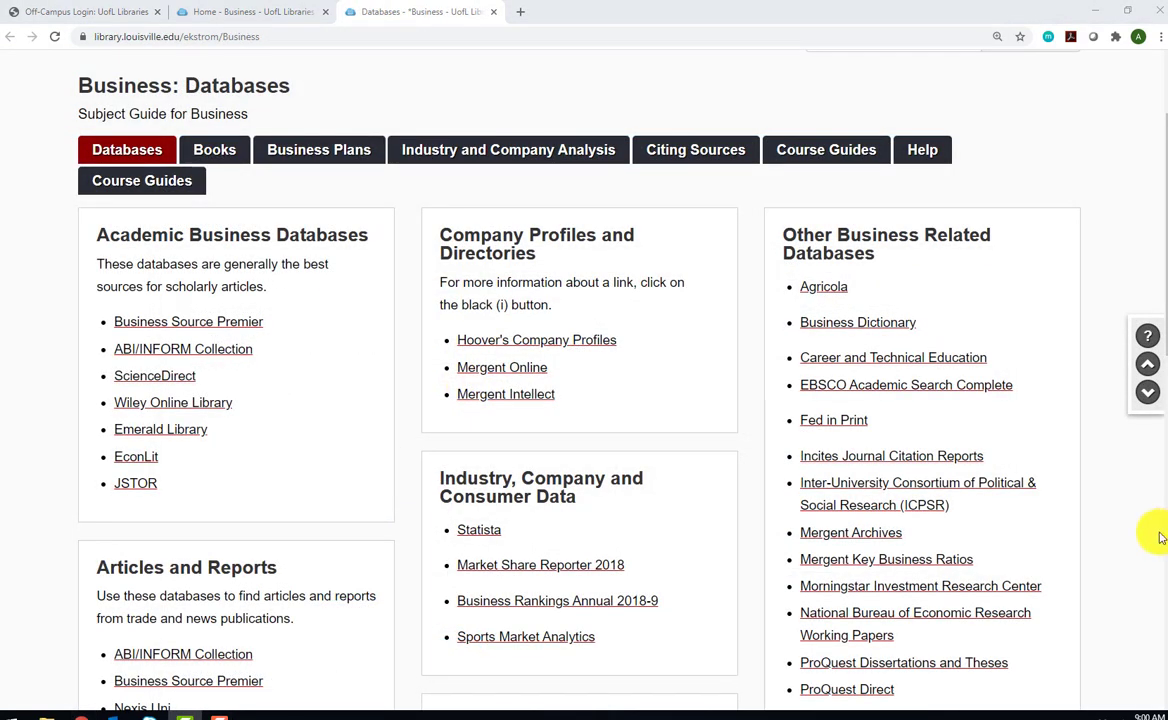
# Step: Return to the University Libraries home page and go to Ask a Librarian
pyautogui.scroll(2, 1105, 540)
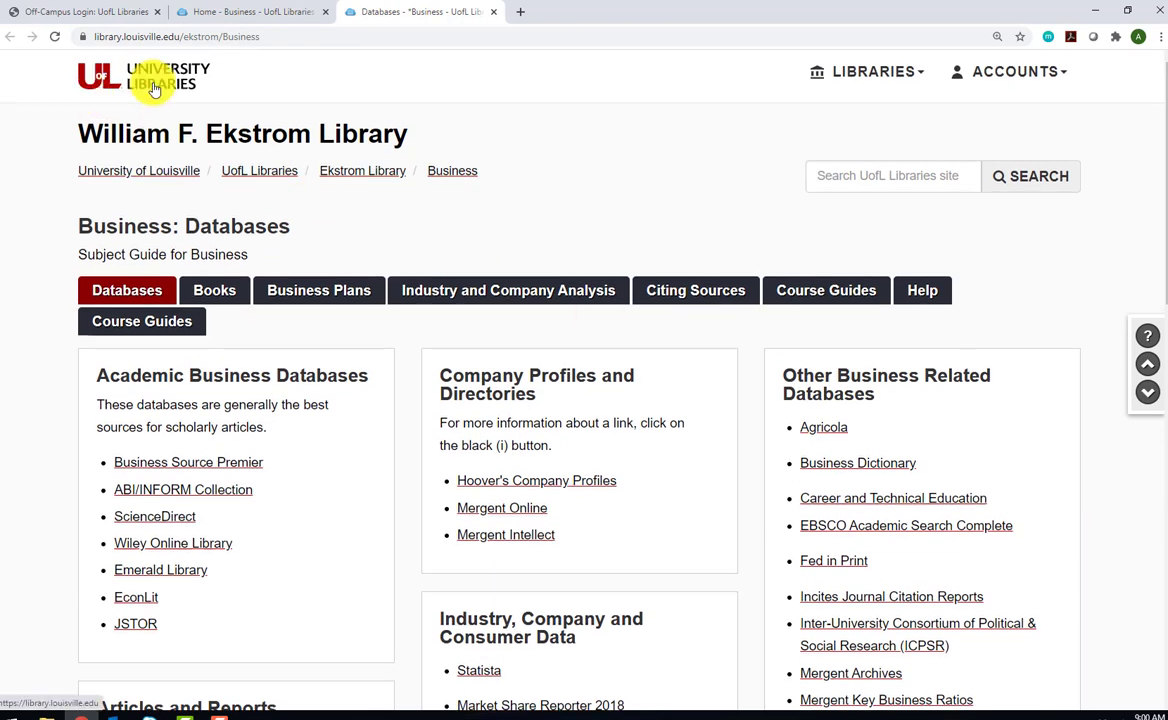
pyautogui.click(136, 80)
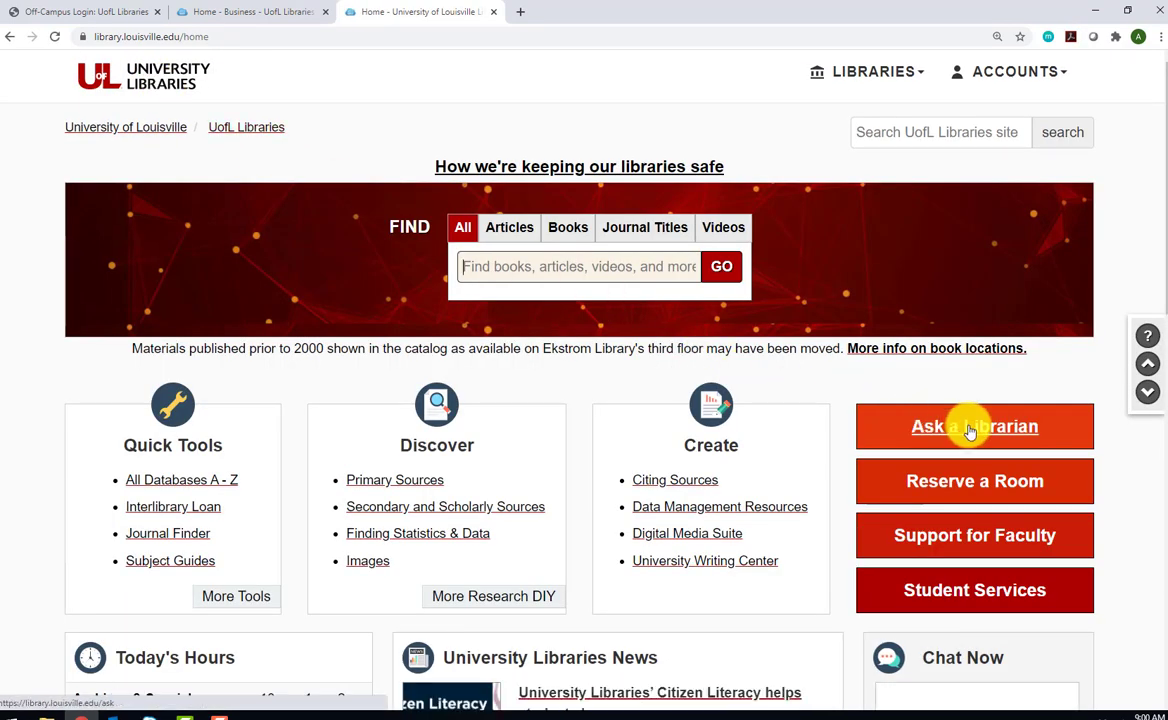
pyautogui.click(969, 430)
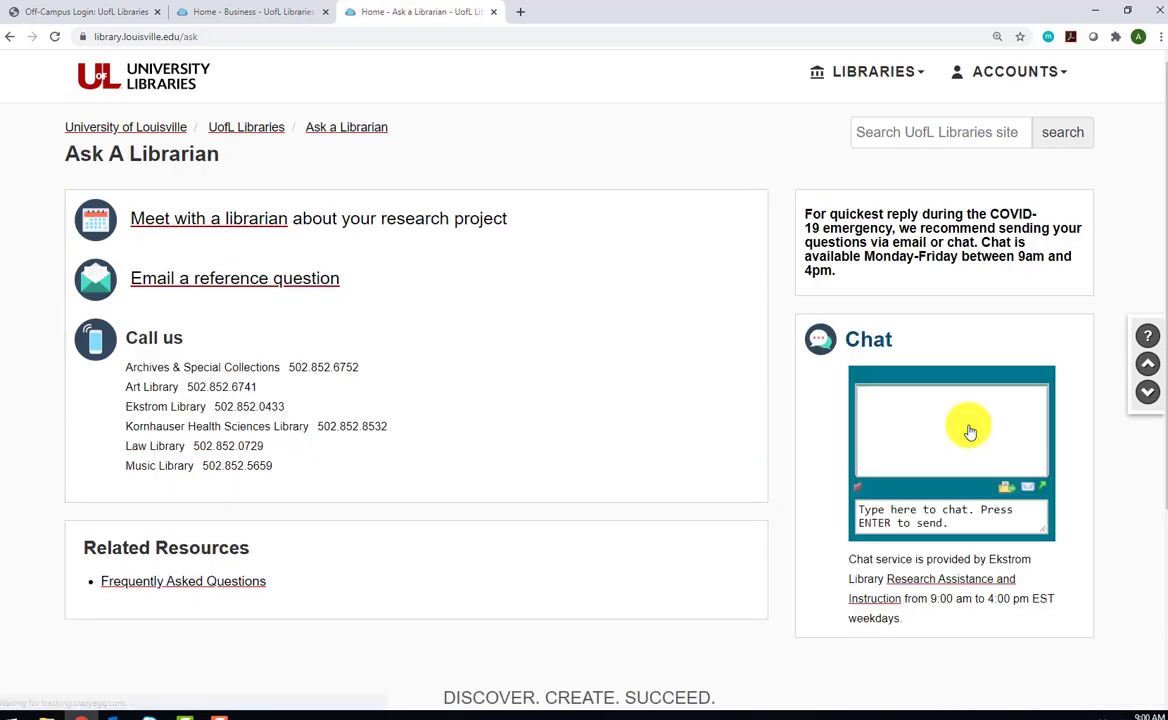